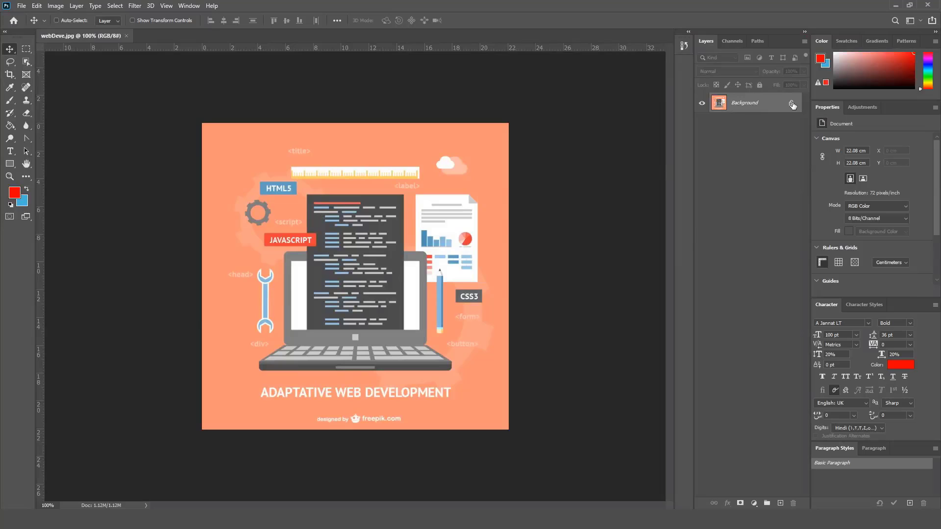
Step: Unlock the background layer and rename it "web"
{"action": "left_click", "coordinate": [792, 103]}
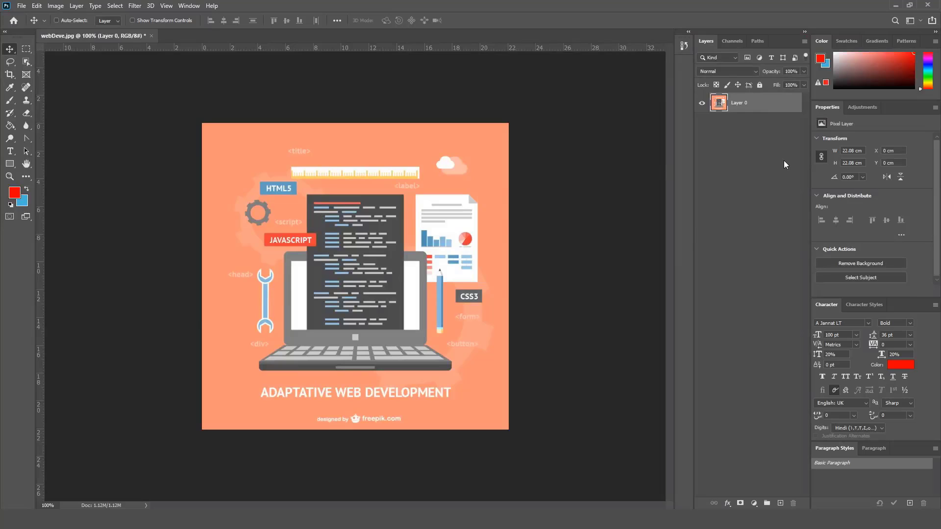
{"action": "double_click", "coordinate": [738, 103]}
{"action": "key", "text": "Return"}
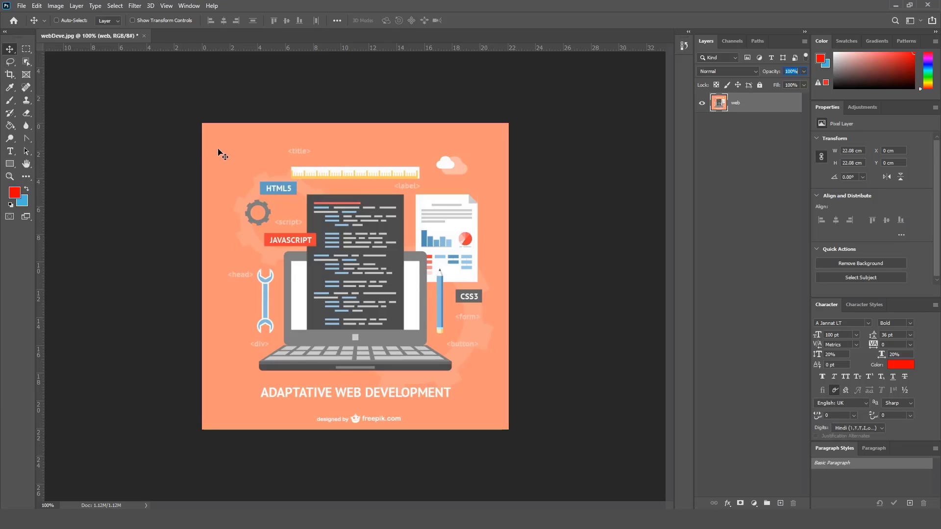
Step: Select a rectangle about 15.63 × 15.98 cm over the laptop artwork, shift its outline up and left, and copy the area to a new layer
{"action": "left_click", "coordinate": [26, 49]}
{"action": "left_click_drag", "start_coordinate": [252, 168], "coordinate": [468, 391]}
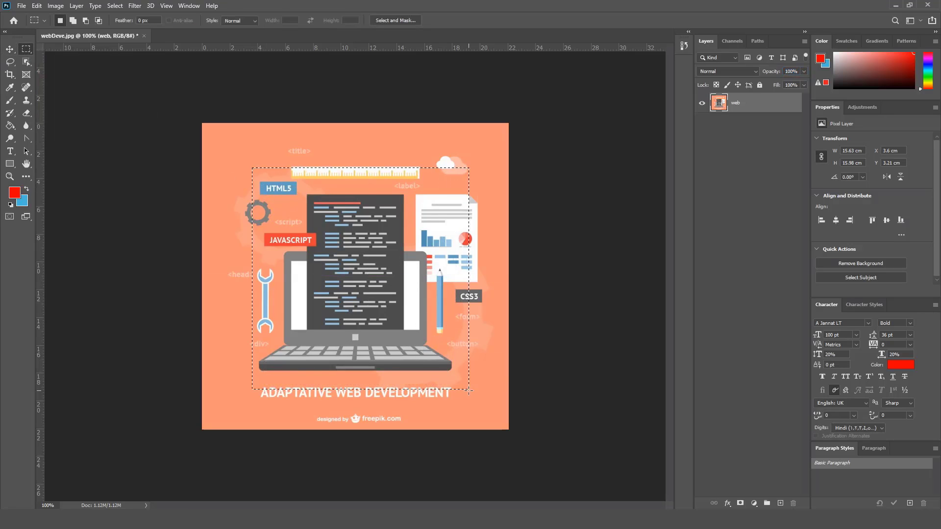
{"action": "left_click_drag", "start_coordinate": [334, 269], "coordinate": [314, 249]}
{"action": "key", "text": "ctrl+j"}
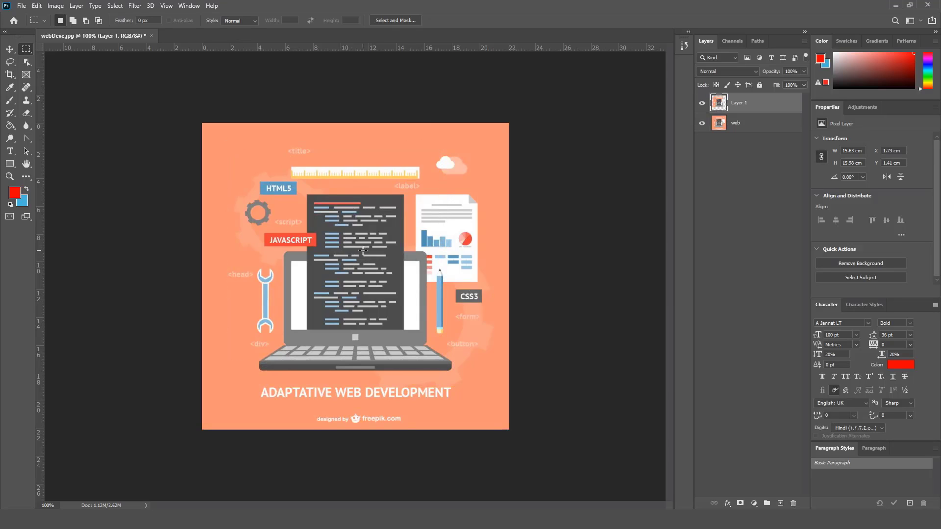
Step: Try moving the copied layer down and right over the artwork, undo the move, and delete that layer
{"action": "key", "text": "v"}
{"action": "left_click_drag", "start_coordinate": [346, 252], "coordinate": [366, 266]}
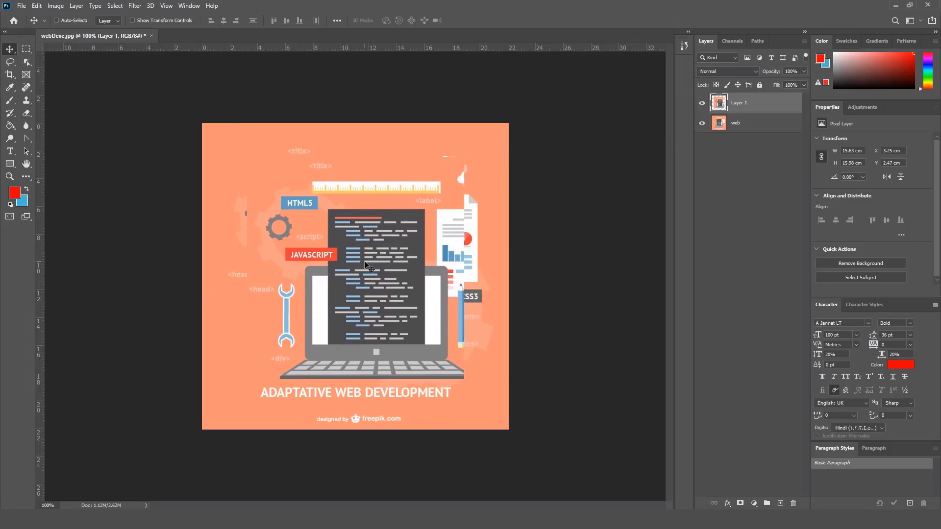
{"action": "key", "text": "ctrl+z"}
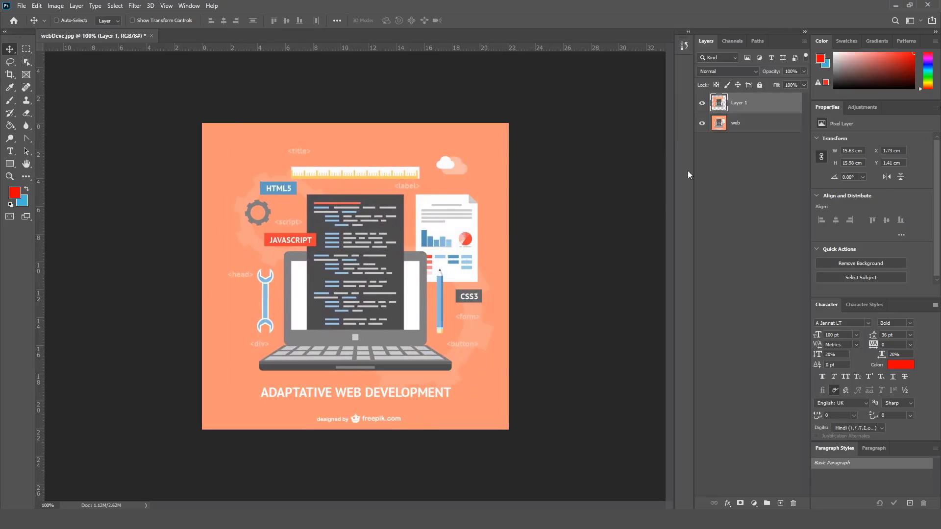
{"action": "left_click", "coordinate": [793, 503]}
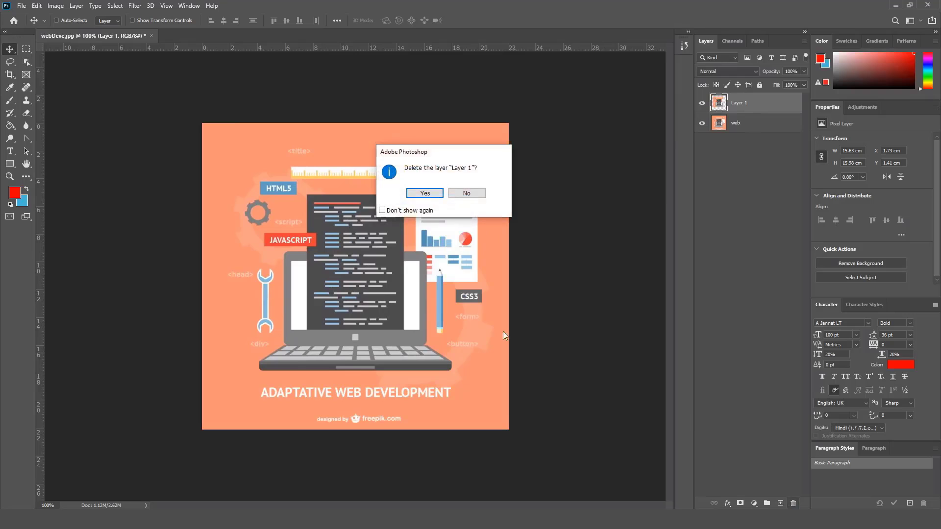
{"action": "left_click", "coordinate": [425, 193]}
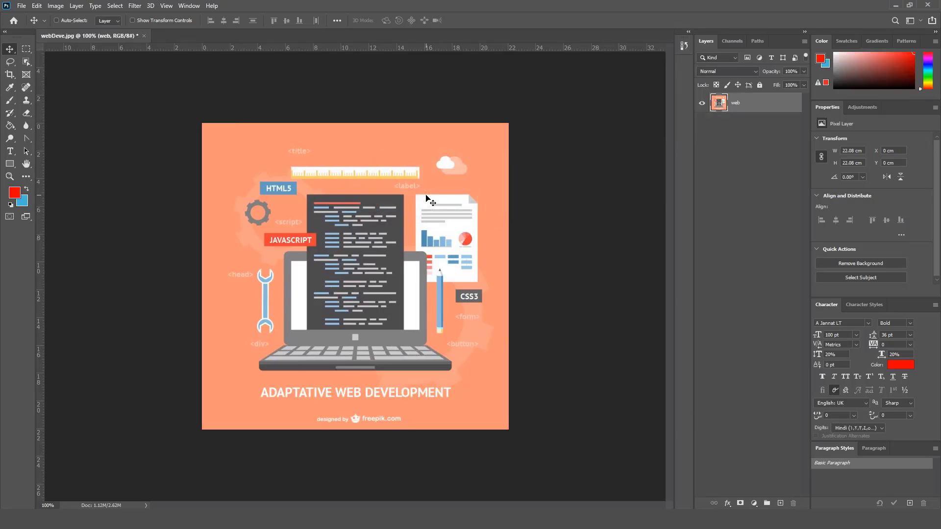
Step: Select a rectangle about 15.49 × 13.97 cm around the laptop artwork, try deleting its contents, and undo the deletion
{"action": "key", "text": "m"}
{"action": "left_click_drag", "start_coordinate": [252, 171], "coordinate": [467, 366]}
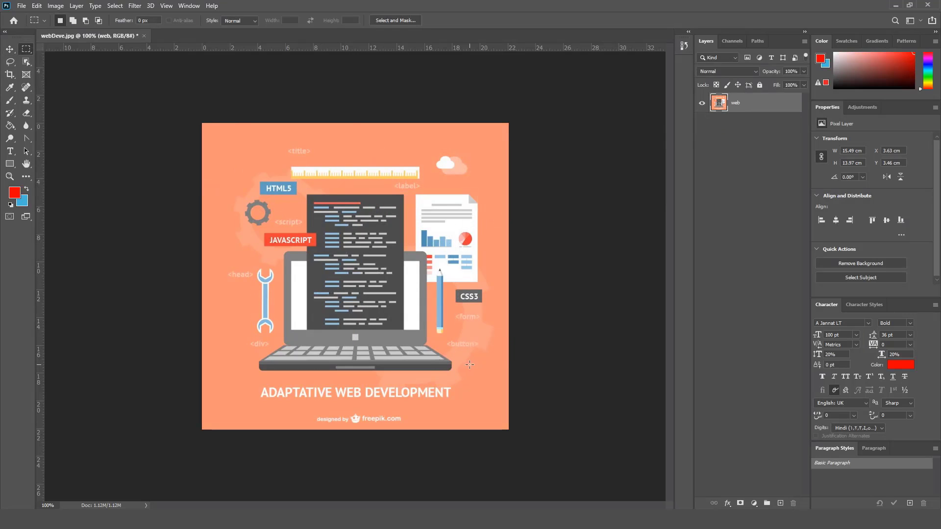
{"action": "key", "text": "Delete"}
{"action": "key", "text": "ctrl+z"}
Step: Try moving the selected pixels up and right with the Move tool, and undo the move
{"action": "left_click", "coordinate": [7, 51]}
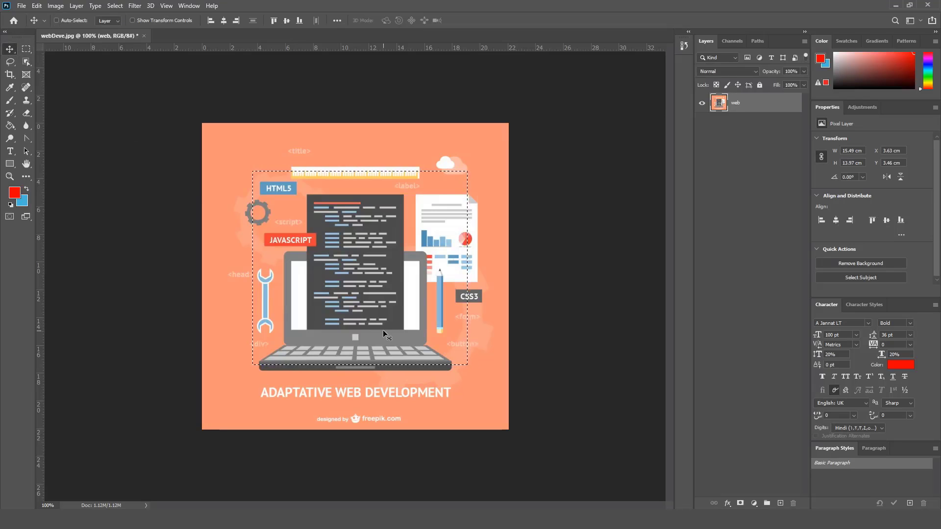
{"action": "left_click_drag", "start_coordinate": [384, 330], "coordinate": [402, 307]}
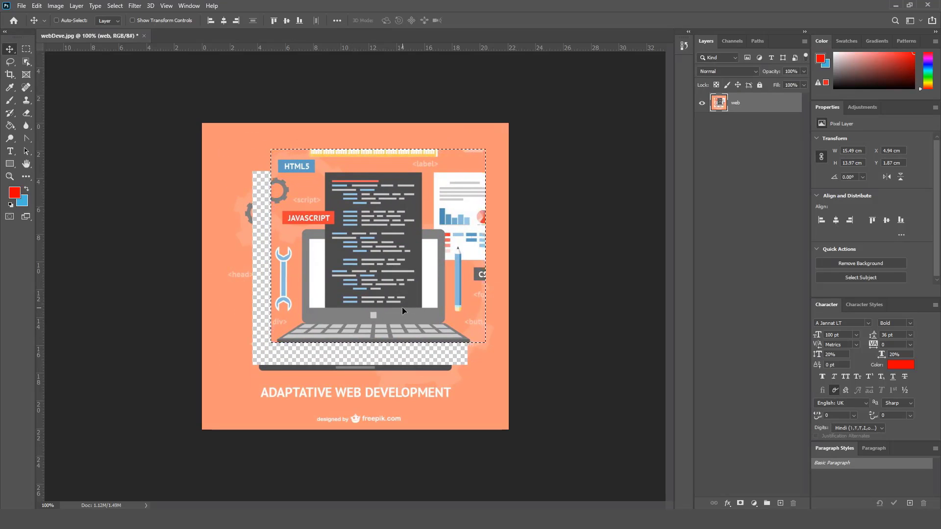
{"action": "key", "text": "ctrl+z"}
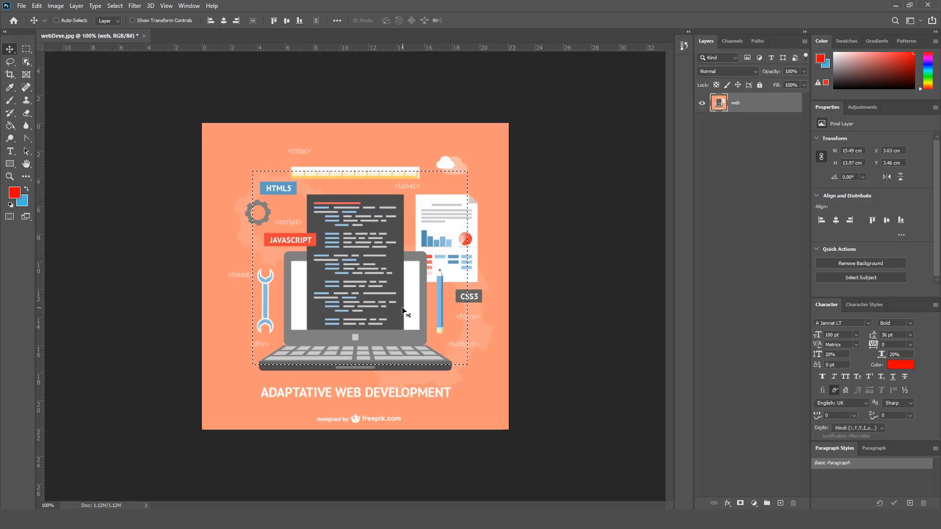
Step: Add a rectangle over the clouds and document to the selection, and subtract one covering the HTML5 and JAVASCRIPT labels
{"action": "key", "text": "m"}
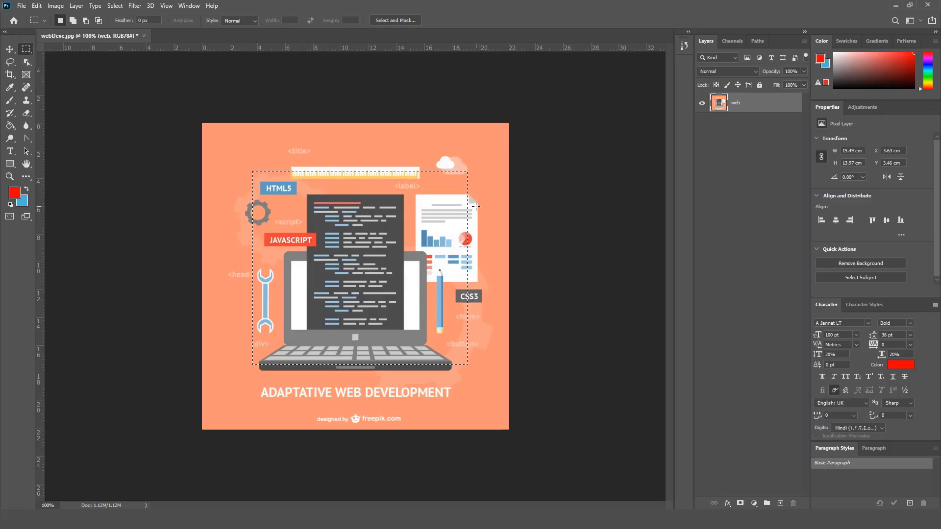
{"action": "key", "text": "shift"}
{"action": "left_click_drag", "start_coordinate": [488, 147], "coordinate": [395, 234]}
{"action": "left_click_drag", "start_coordinate": [235, 150], "coordinate": [365, 309]}
Step: Add rectangles over the gear and laptop and over the title area to the selection, and subtract one covering the laptop's left part
{"action": "left_click", "coordinate": [71, 25]}
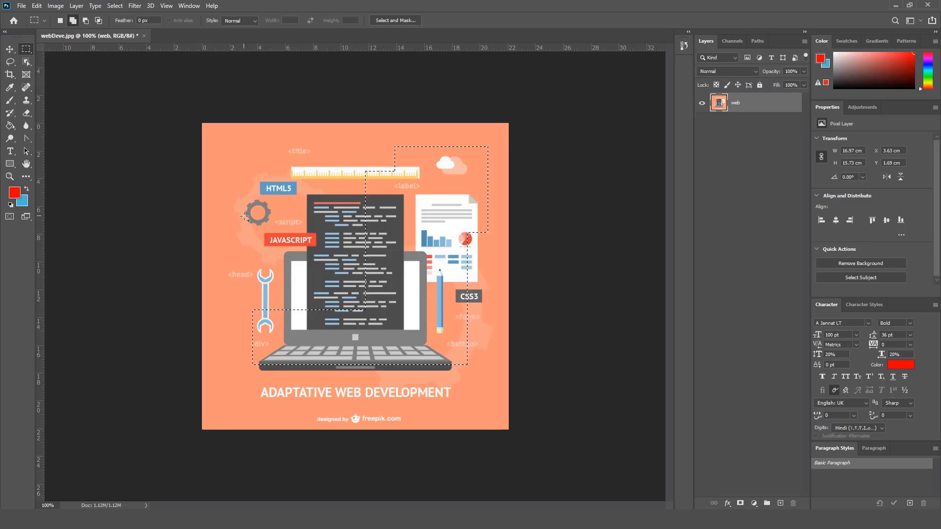
{"action": "left_click_drag", "start_coordinate": [248, 220], "coordinate": [402, 334]}
{"action": "left_click_drag", "start_coordinate": [435, 133], "coordinate": [256, 292]}
{"action": "left_click", "coordinate": [86, 20]}
{"action": "left_click_drag", "start_coordinate": [245, 187], "coordinate": [399, 367]}
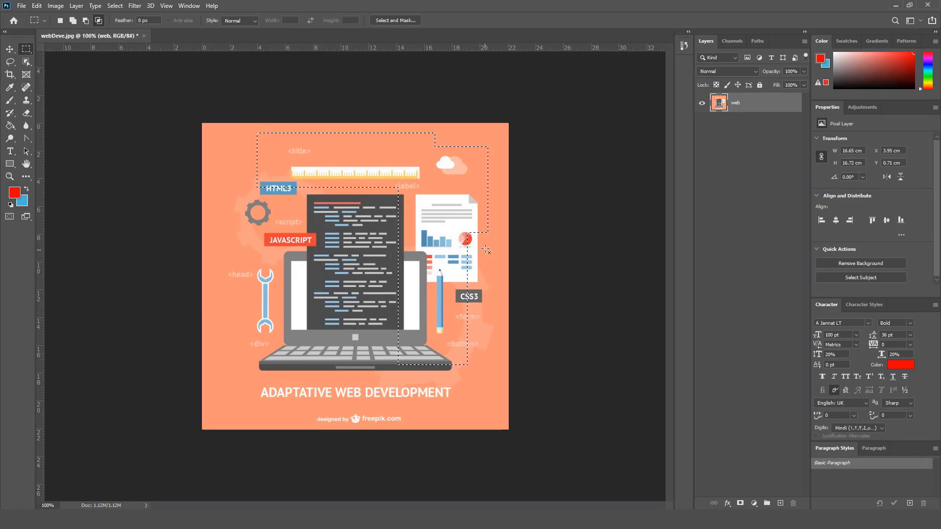
Step: Intersect the selection with a rectangle across the document's lower part, leaving about 5.01 × 3.14 cm, and deselect
{"action": "left_click_drag", "start_coordinate": [489, 249], "coordinate": [304, 292]}
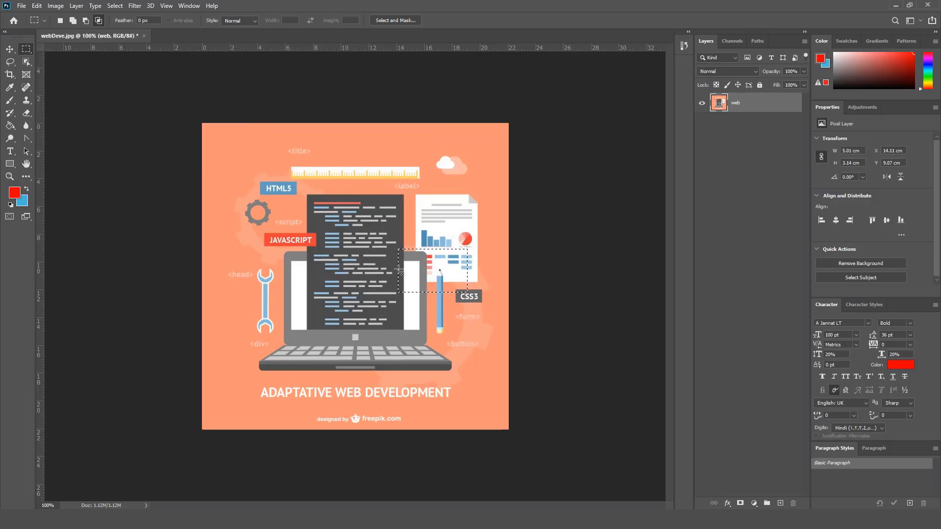
{"action": "left_click", "coordinate": [60, 21]}
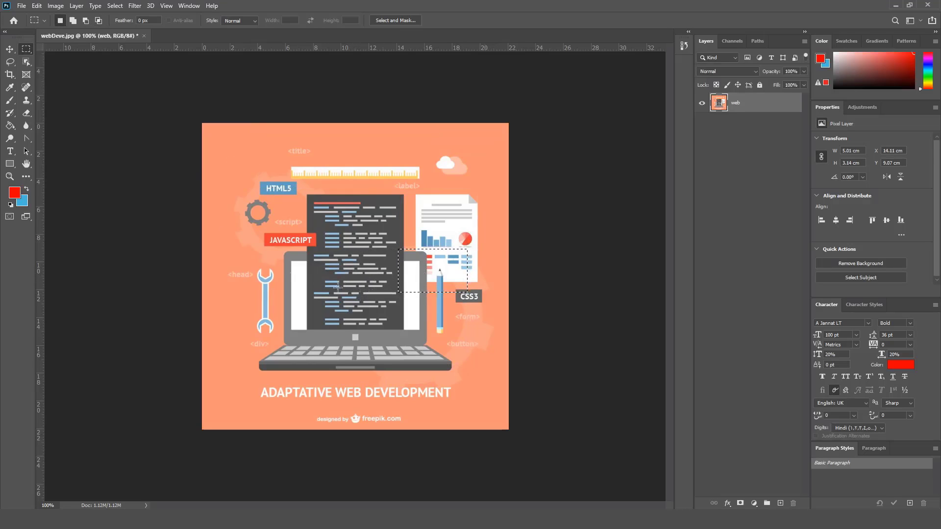
{"action": "left_click", "coordinate": [345, 275]}
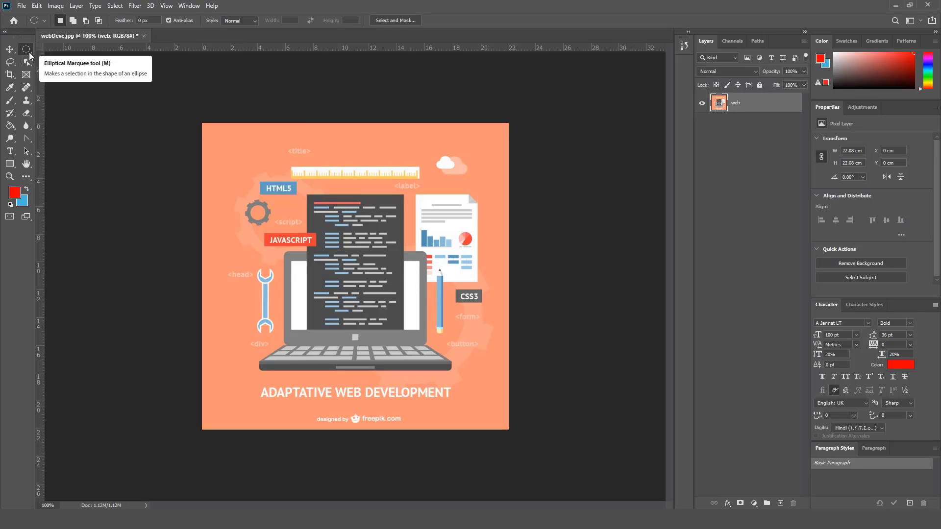
Step: Draw a trial elliptical selection about 11.78 × 14.46 cm over the laptop and a circular one, clearing each
{"action": "left_click_drag", "start_coordinate": [297, 195], "coordinate": [459, 397]}
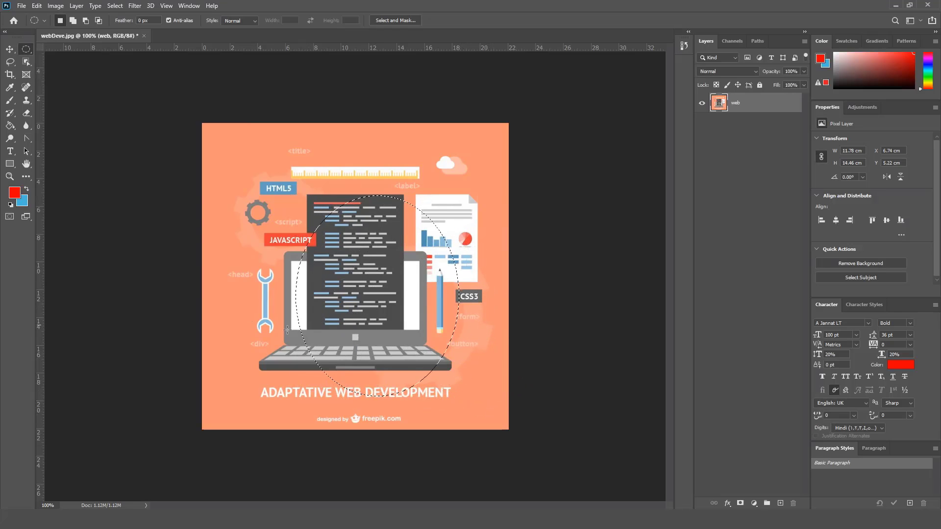
{"action": "left_click", "coordinate": [259, 184]}
{"action": "left_click_drag", "start_coordinate": [275, 197], "coordinate": [479, 401]}
{"action": "left_click", "coordinate": [370, 168]}
Step: Draw two trial elliptical selections starting mid laptop screen, the first about 6.07 × 6.77 cm, and clear them
{"action": "mouse_move", "coordinate": [354, 266]}
{"action": "left_mouse_down"}
{"action": "mouse_move", "coordinate": [419, 294]}
{"action": "mouse_move", "coordinate": [436, 360]}
{"action": "left_mouse_up"}
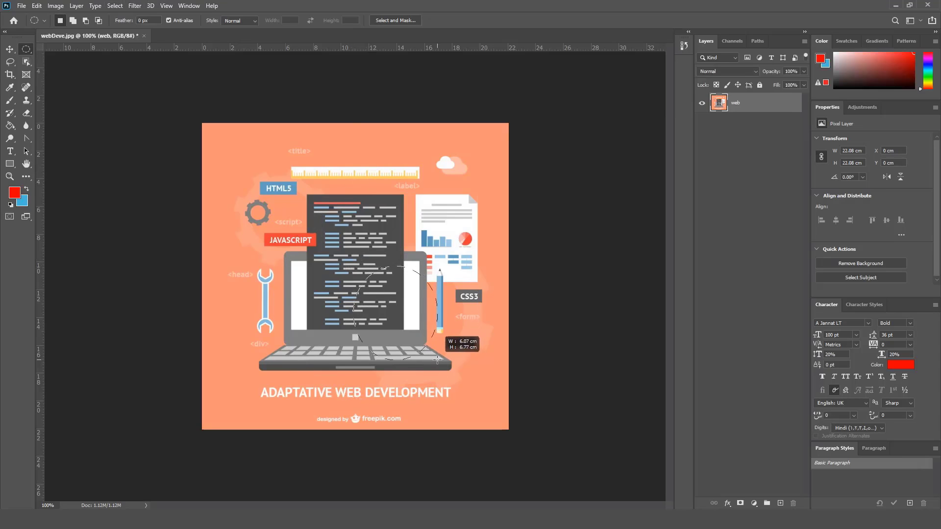
{"action": "left_click", "coordinate": [353, 270]}
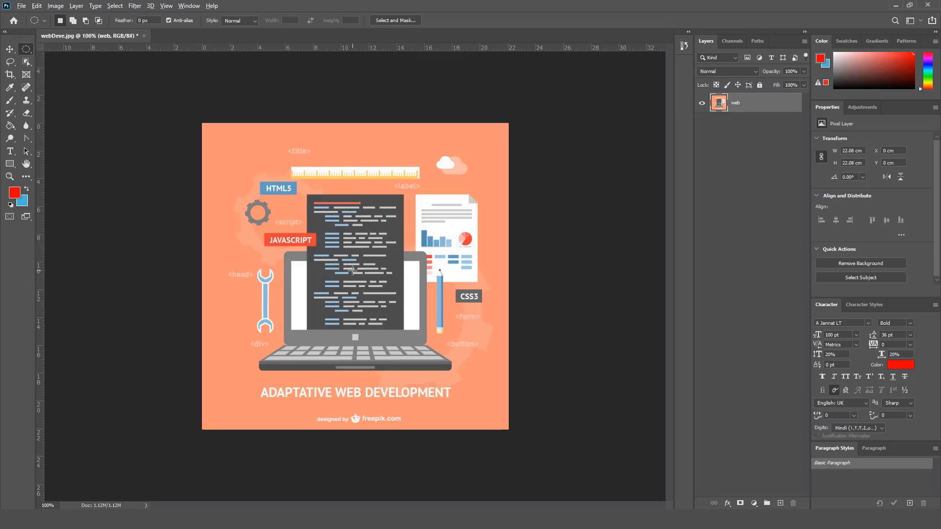
{"action": "left_click_drag", "start_coordinate": [353, 270], "coordinate": [449, 406]}
{"action": "key", "text": "ctrl+d"}
Step: Select the red pie chart on the document with a circle about 0.95 cm wide, drawn outward from its centre
{"action": "left_click", "coordinate": [475, 247], "text": "ctrl"}
{"action": "left_click", "coordinate": [606, 222], "text": "ctrl"}
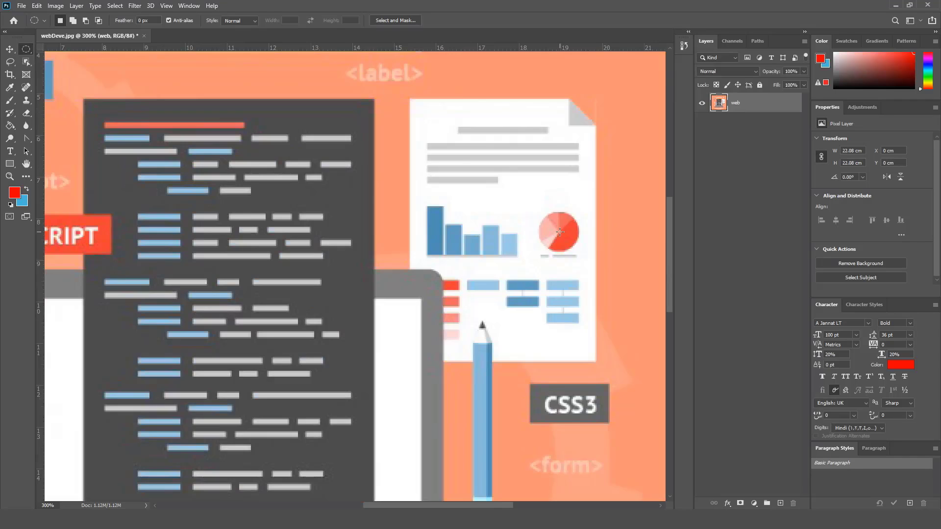
{"action": "left_click_drag", "start_coordinate": [559, 231], "coordinate": [579, 254]}
{"action": "left_click", "coordinate": [581, 244]}
{"action": "left_click_drag", "start_coordinate": [559, 231], "coordinate": [579, 254]}
{"action": "key", "text": "alt"}
Step: Try moving the selected pie chart off the document onto the orange background, and undo the move
{"action": "key", "text": "v"}
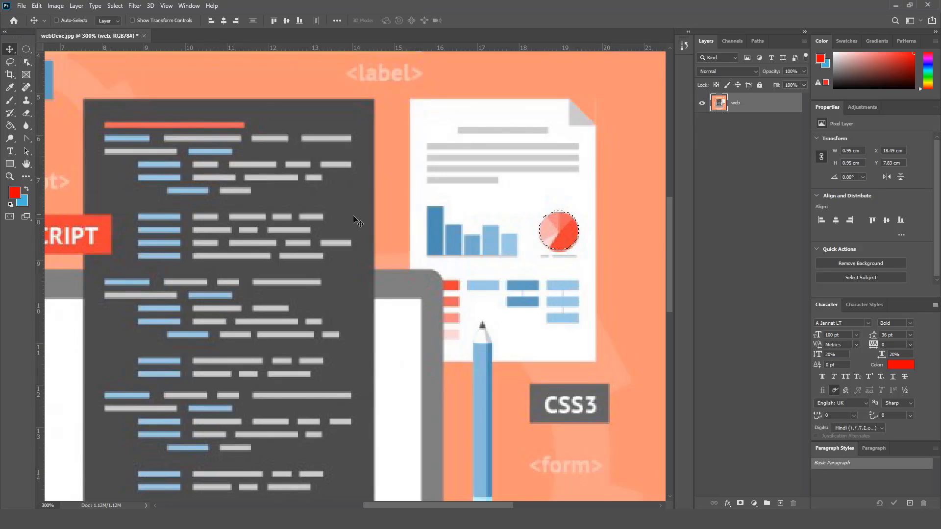
{"action": "left_click_drag", "start_coordinate": [562, 243], "coordinate": [642, 118]}
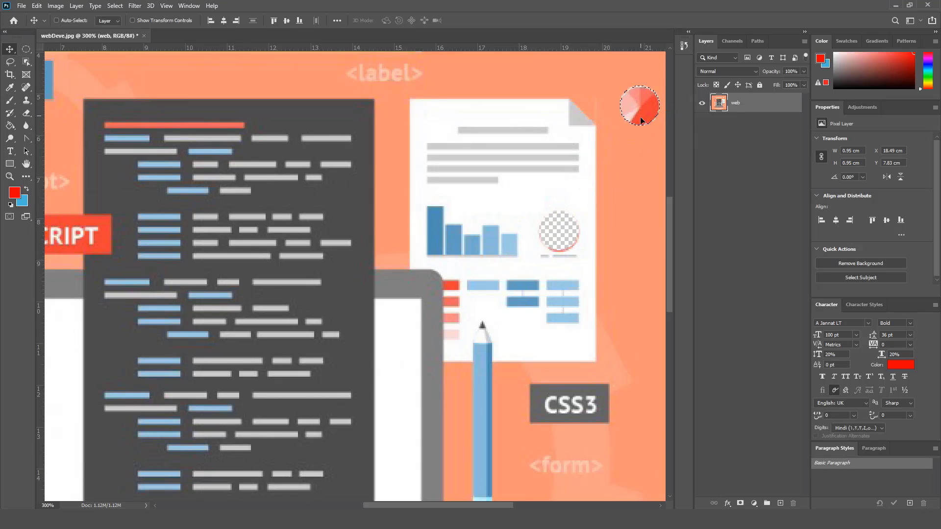
{"action": "key", "text": "ctrl+z"}
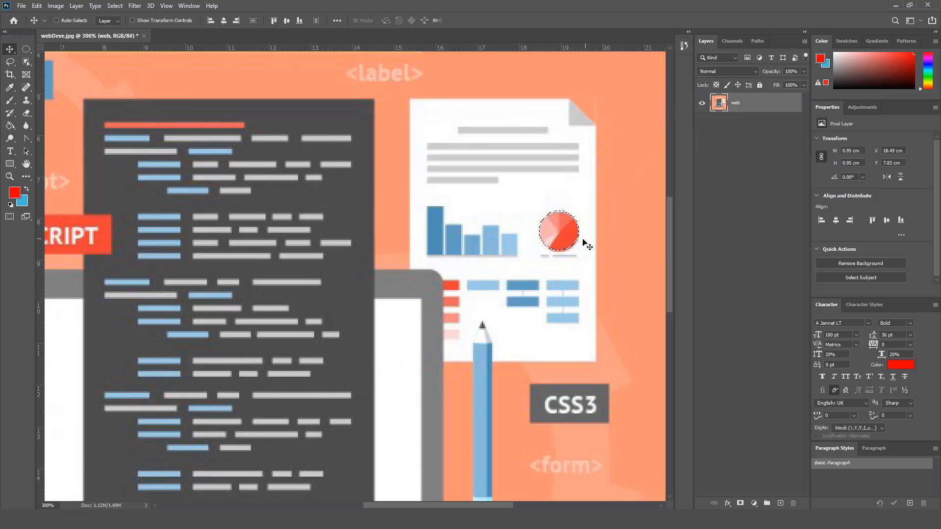
Step: Try placing a copy of the pie chart at the dark code panel's upper right corner, undo it, and deselect
{"action": "left_click_drag", "start_coordinate": [608, 168], "coordinate": [382, 140]}
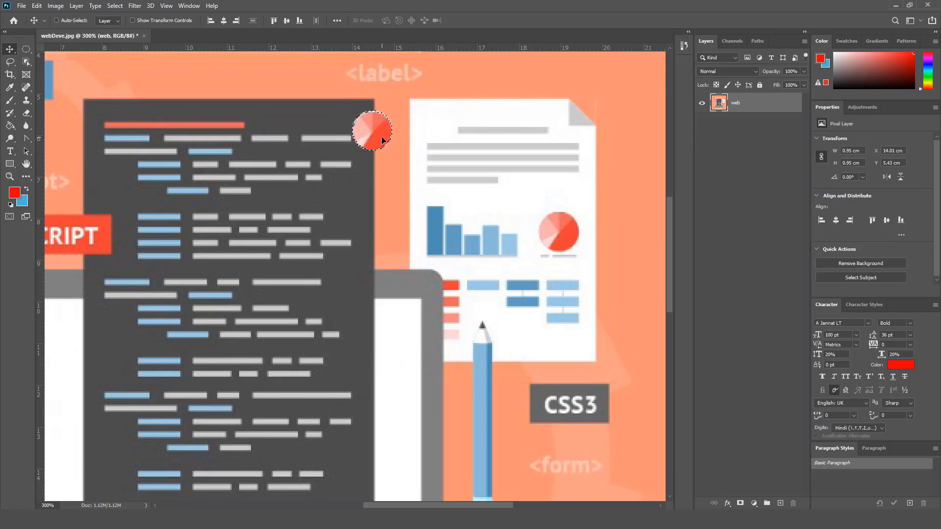
{"action": "key", "text": "ctrl+z"}
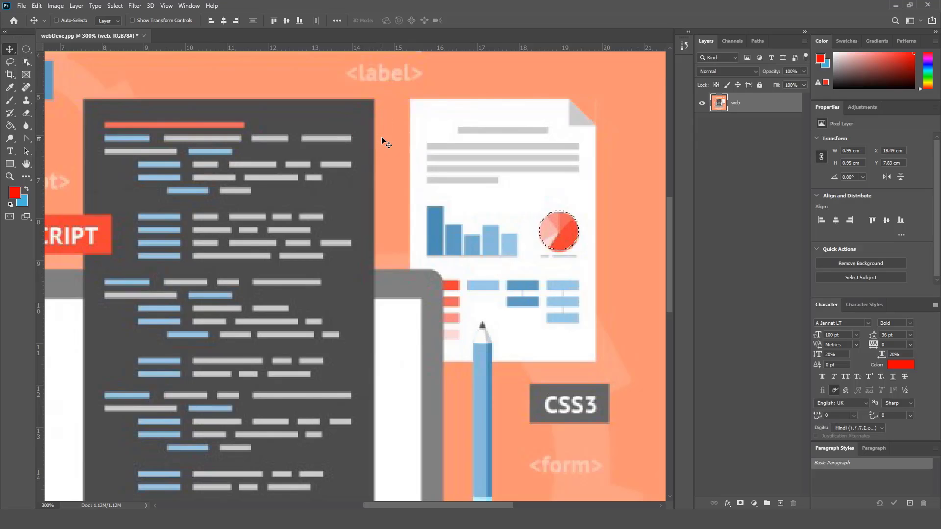
{"action": "right_click", "coordinate": [462, 204], "text": "ctrl"}
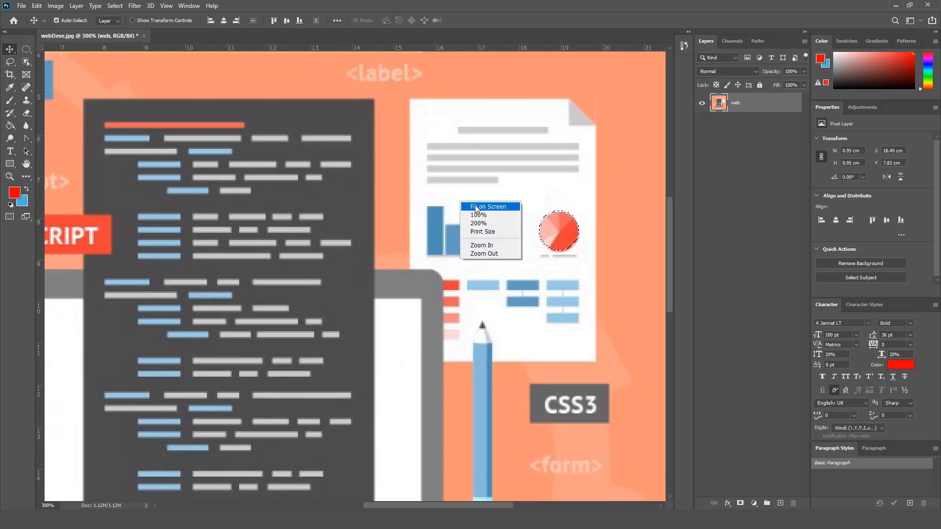
{"action": "left_click", "coordinate": [477, 206]}
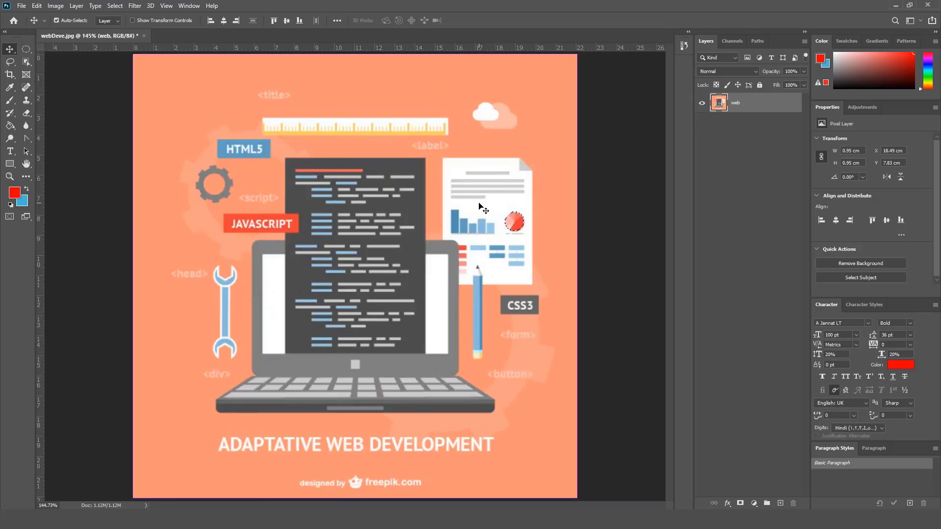
{"action": "key", "text": "ctrl+d"}
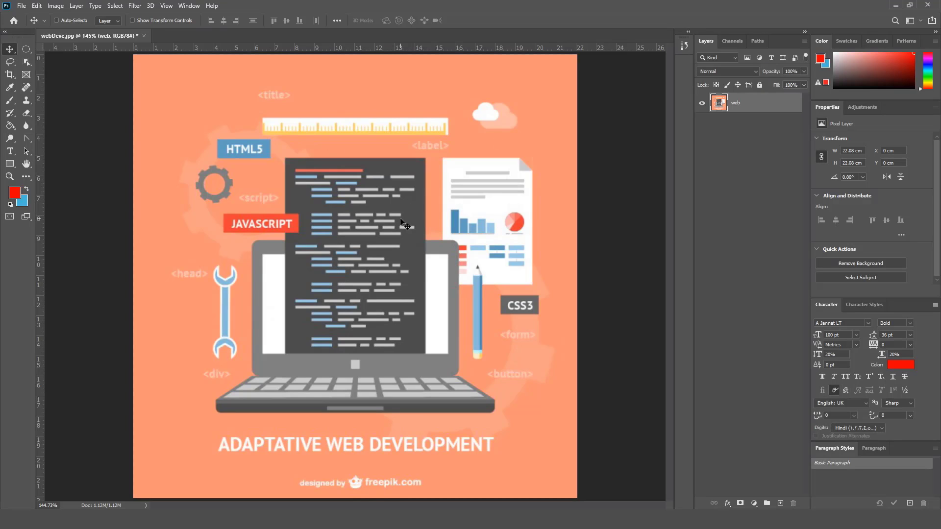
{"action": "left_click", "coordinate": [115, 7]}
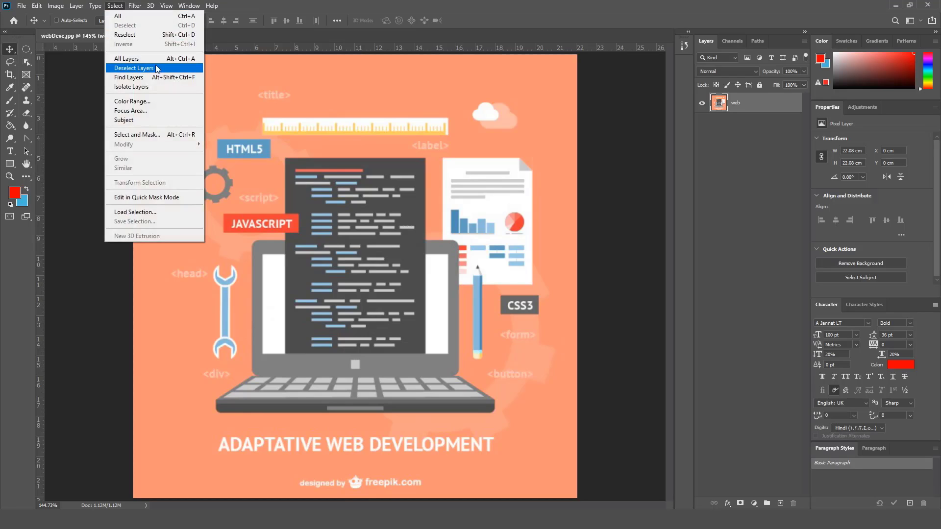
{"action": "left_click", "coordinate": [383, 195]}
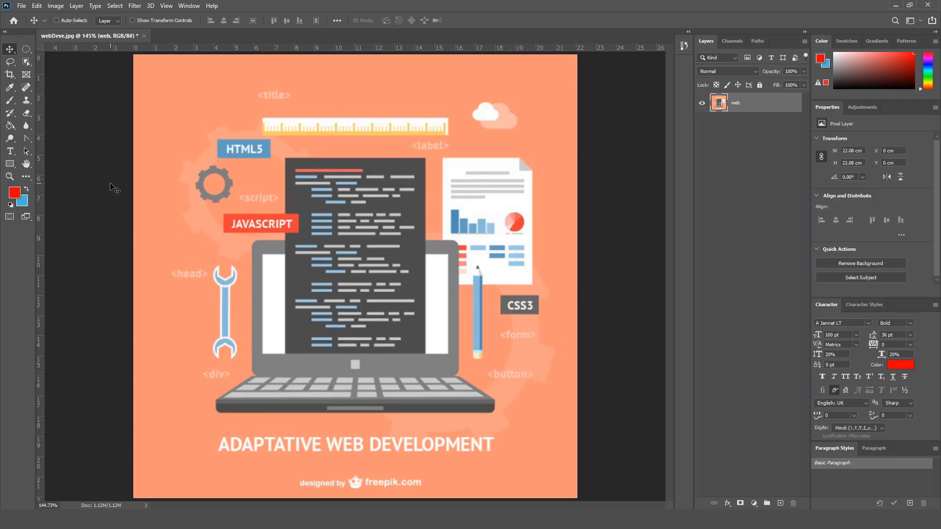
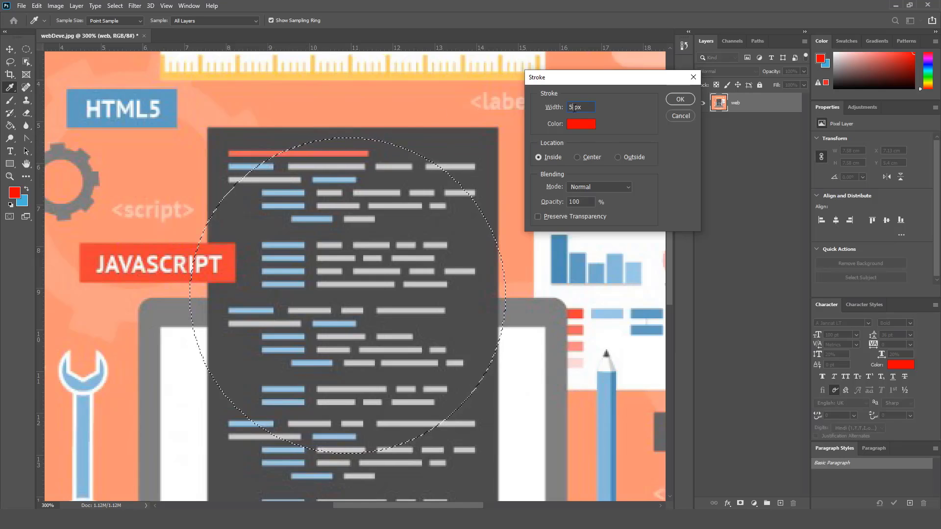
Step: Stroke the circular selection over the code panel with a 5 px red line located inside, in Normal mode at 100% opacity
{"action": "left_click", "coordinate": [680, 101]}
{"action": "key", "text": "m"}
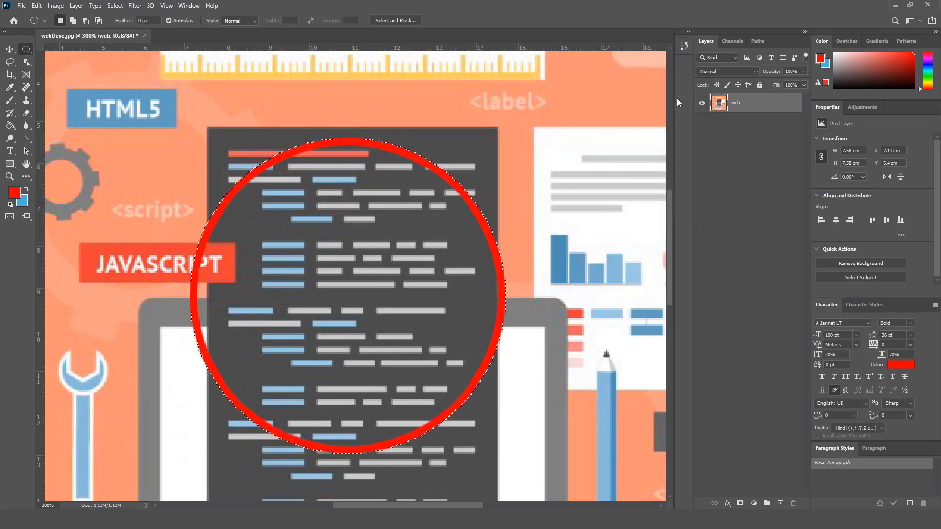
{"action": "left_click", "coordinate": [302, 149], "text": "ctrl"}
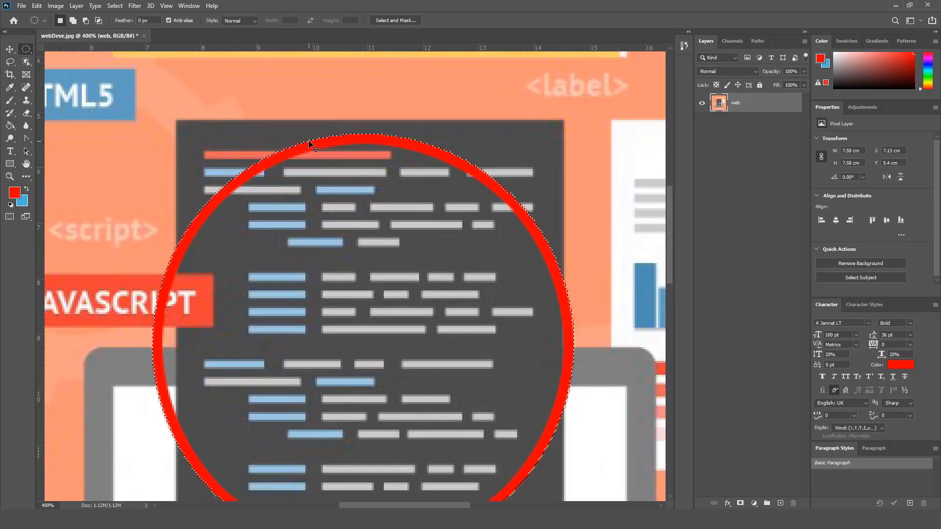
Step: Undo the inside stroke and outline the circular selection with a 5 px red stroke located outside at 100% opacity
{"action": "key", "text": "ctrl+z"}
{"action": "right_click", "coordinate": [309, 142]}
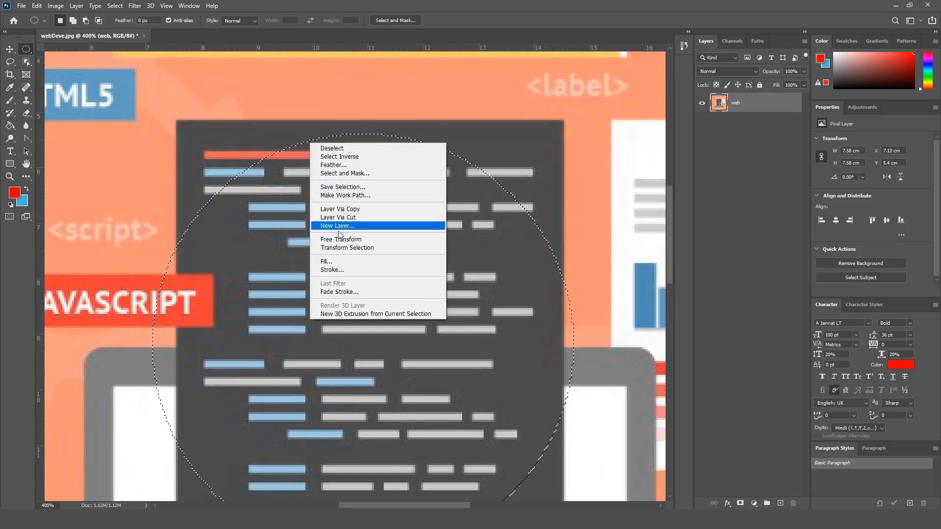
{"action": "left_click", "coordinate": [334, 269]}
{"action": "left_click", "coordinate": [627, 156]}
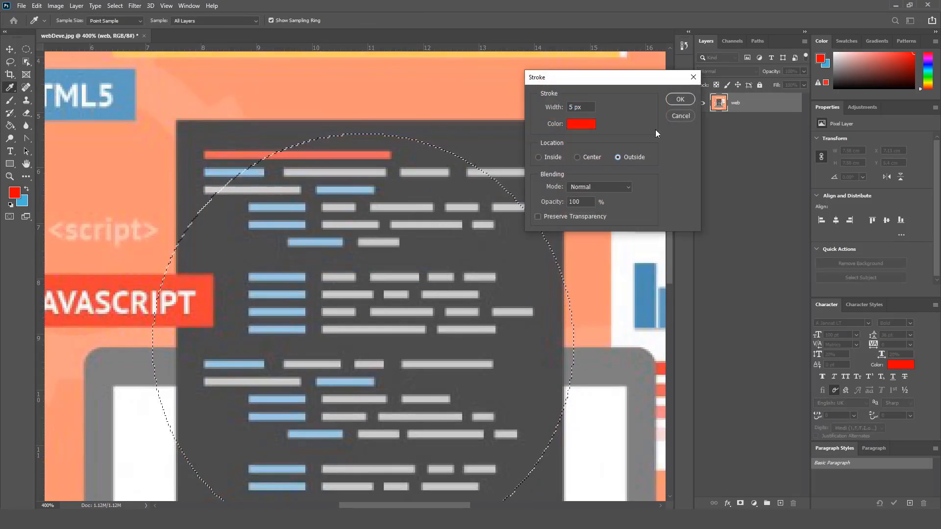
{"action": "left_click", "coordinate": [679, 99]}
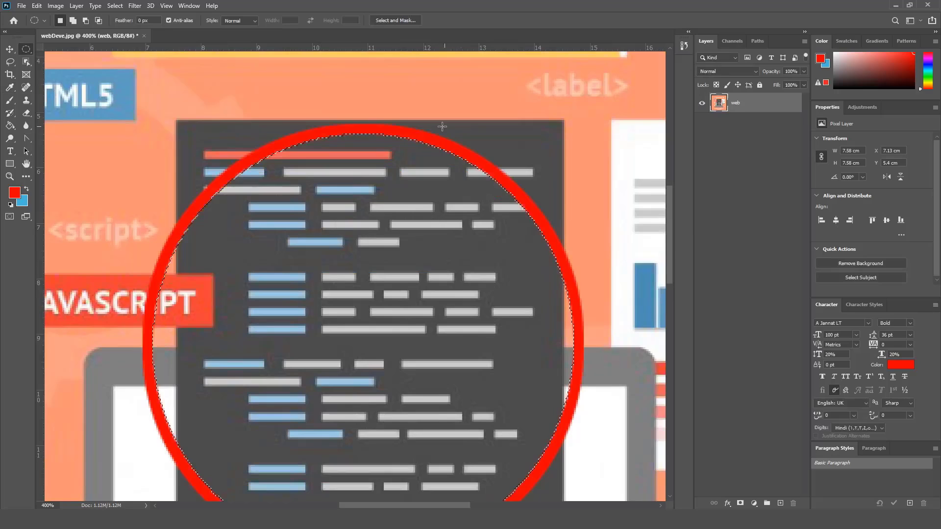
Step: Replace the outside stroke with a 5 px red stroke centred on the circular selection's edge, and undo it
{"action": "key", "text": "ctrl+z"}
{"action": "right_click", "coordinate": [313, 142]}
{"action": "left_click", "coordinate": [354, 268]}
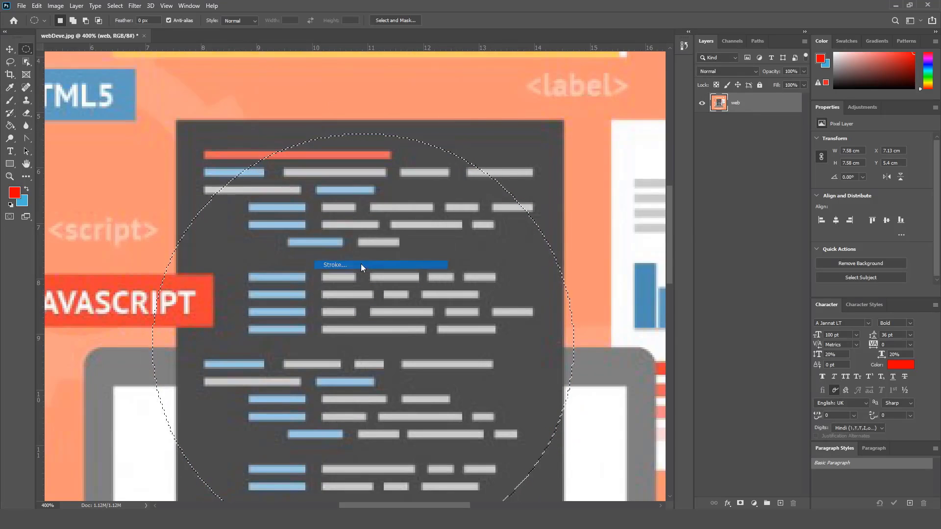
{"action": "left_click", "coordinate": [581, 160]}
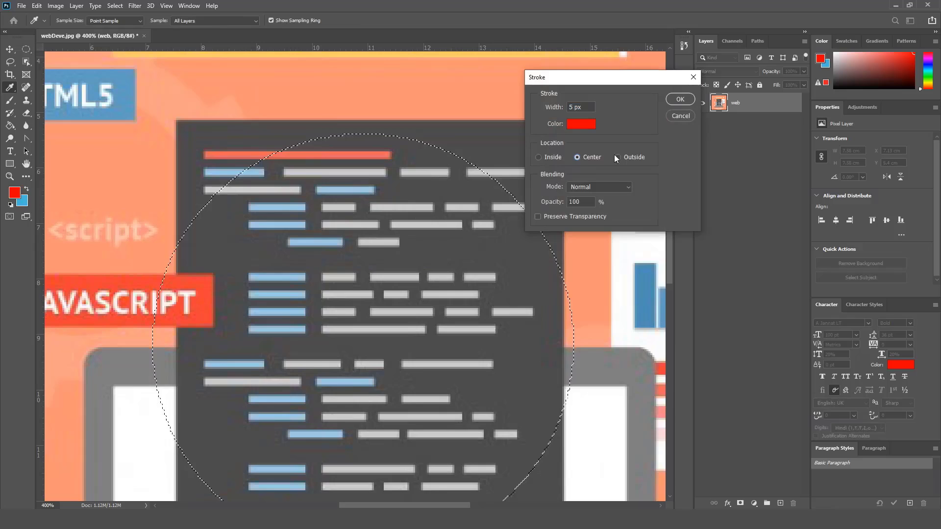
{"action": "left_click", "coordinate": [680, 99]}
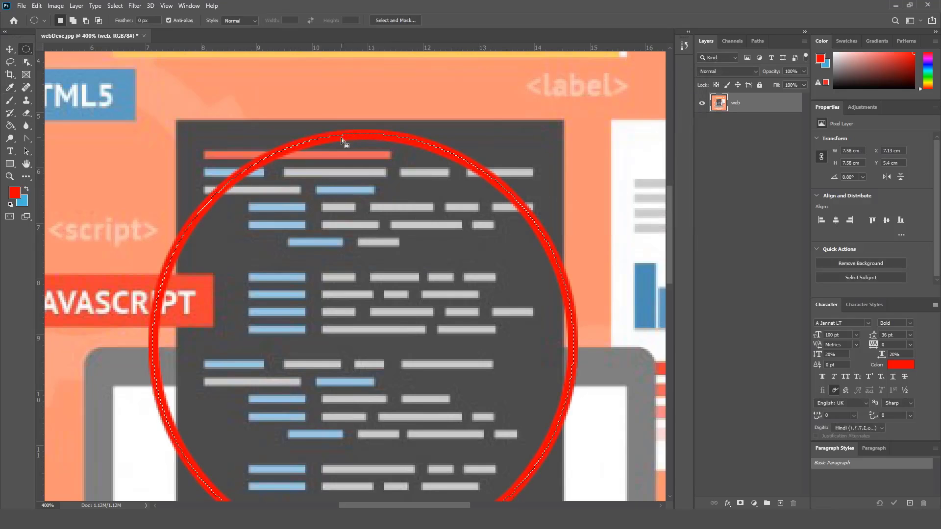
{"action": "key", "text": "ctrl+z"}
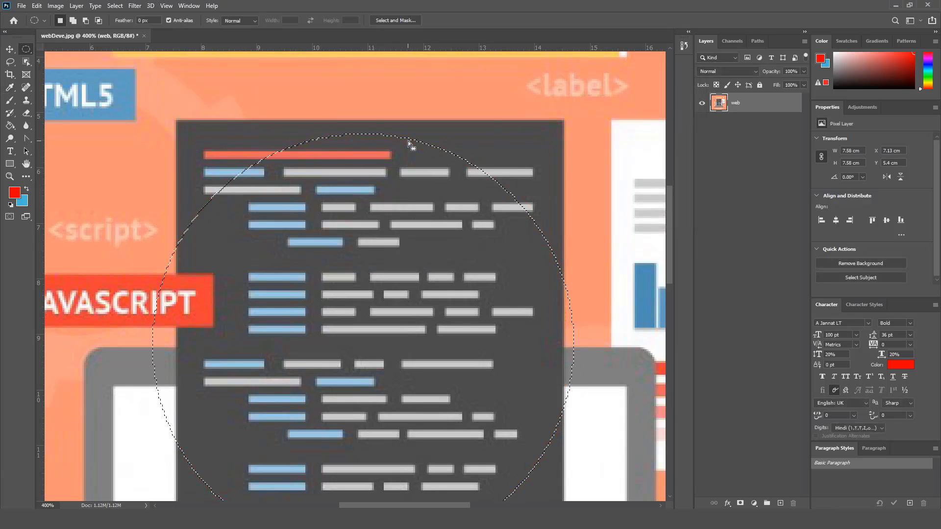
Step: Fill the circular selection with a cyan colour in Normal mode at 1% opacity
{"action": "right_click", "coordinate": [390, 132]}
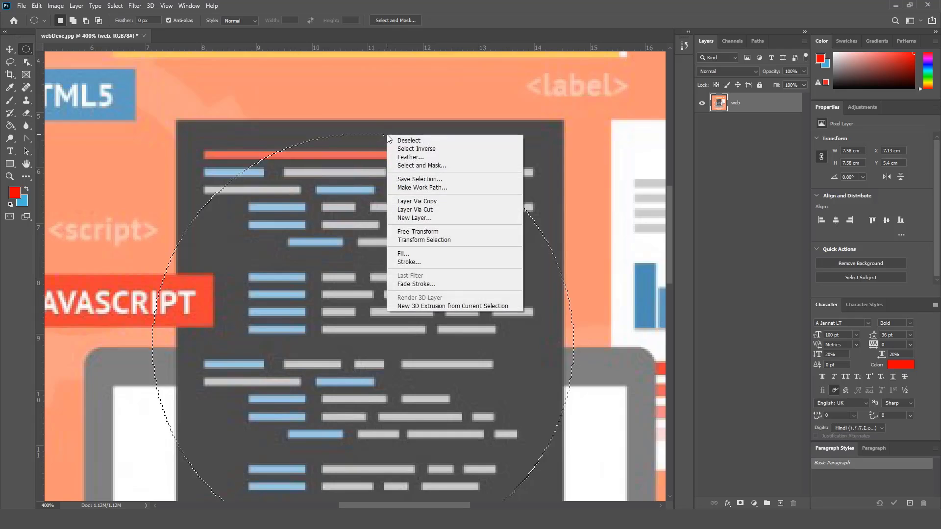
{"action": "left_click", "coordinate": [419, 254]}
{"action": "left_click_drag", "start_coordinate": [385, 115], "coordinate": [575, 82]}
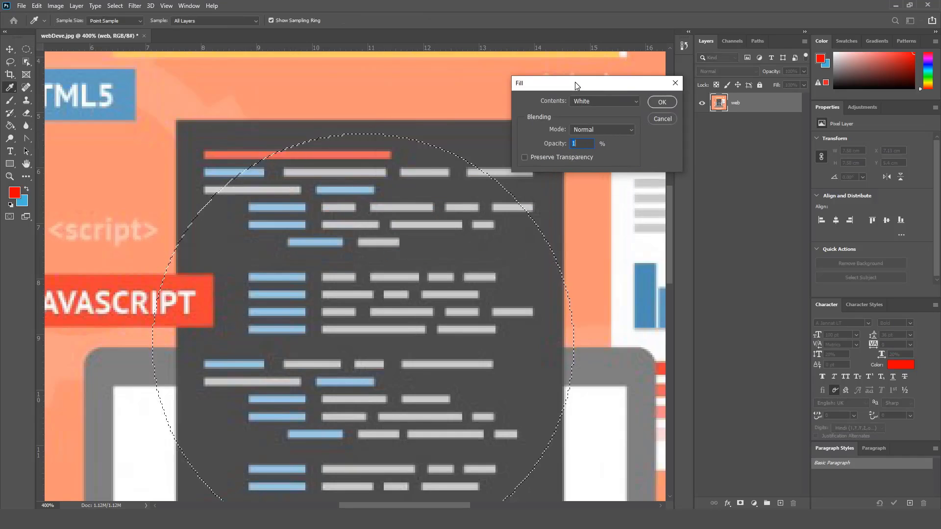
{"action": "left_click", "coordinate": [599, 102]}
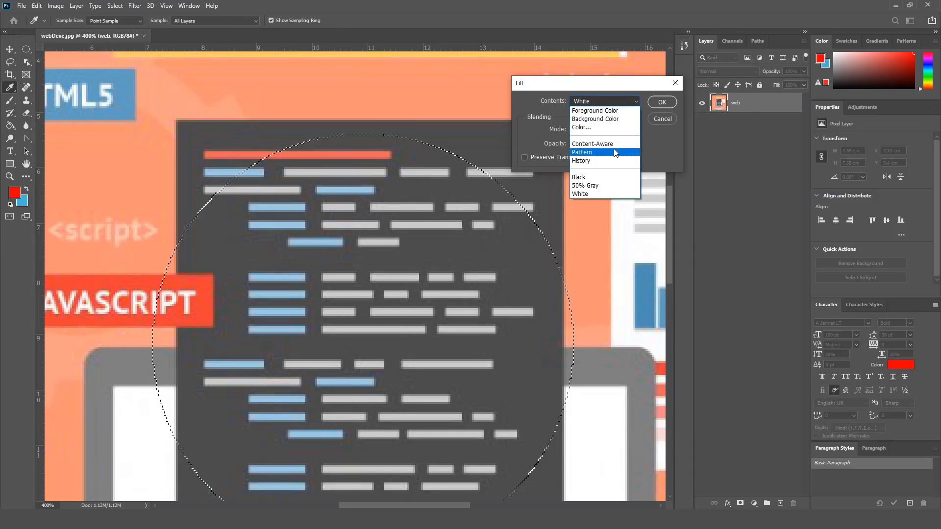
{"action": "left_click", "coordinate": [605, 126]}
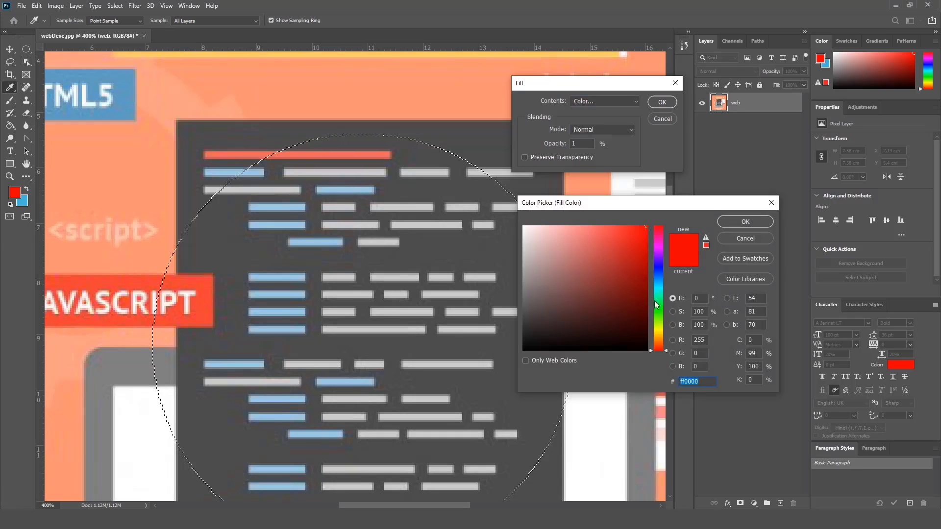
{"action": "left_click", "coordinate": [659, 290]}
{"action": "left_click", "coordinate": [730, 223]}
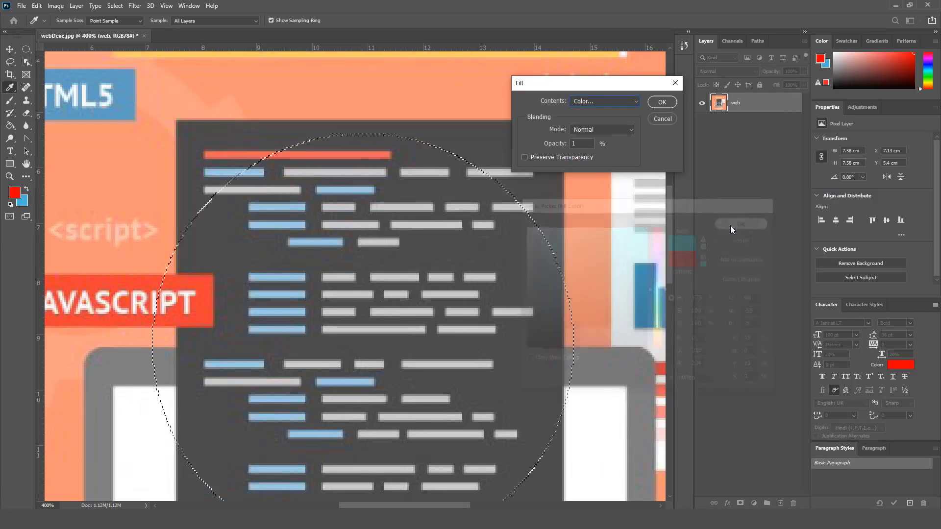
{"action": "left_click", "coordinate": [659, 103]}
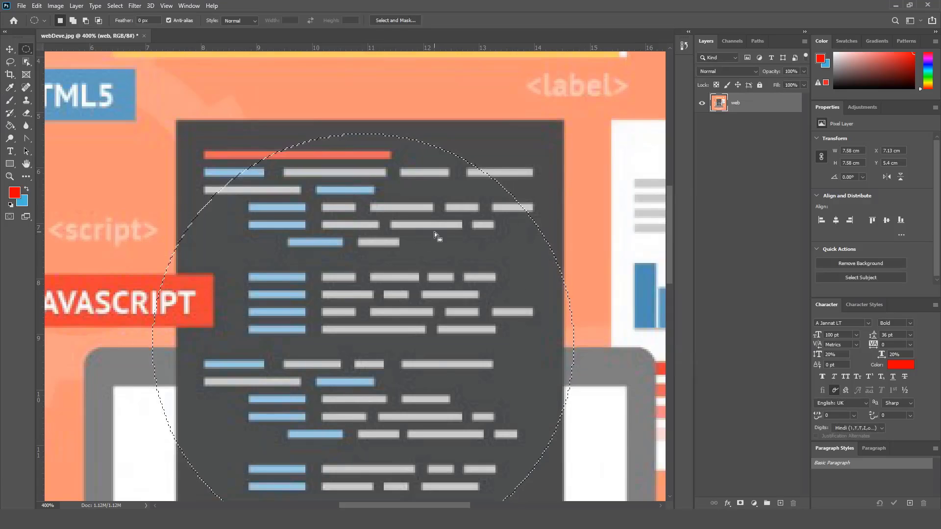
Step: Fill the circular selection with the same cyan colour at 100% opacity in Normal mode
{"action": "right_click", "coordinate": [481, 172]}
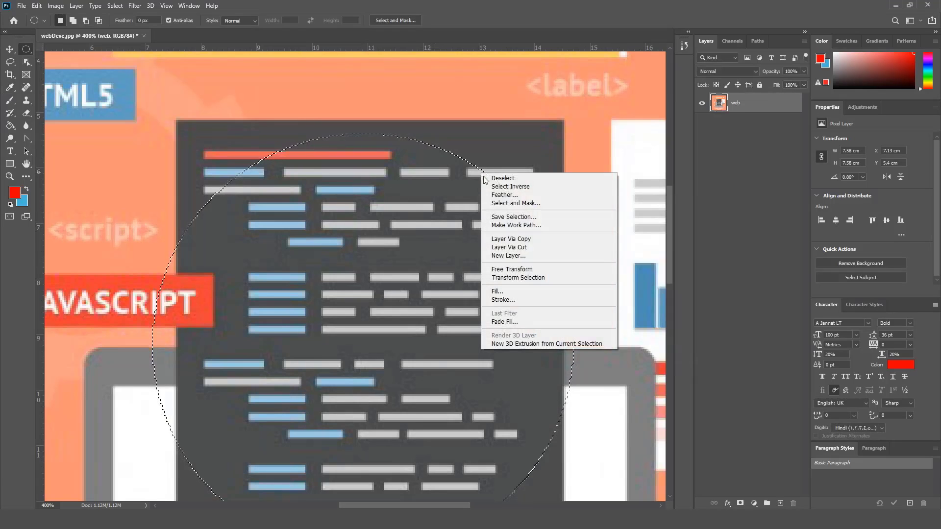
{"action": "left_click", "coordinate": [510, 291]}
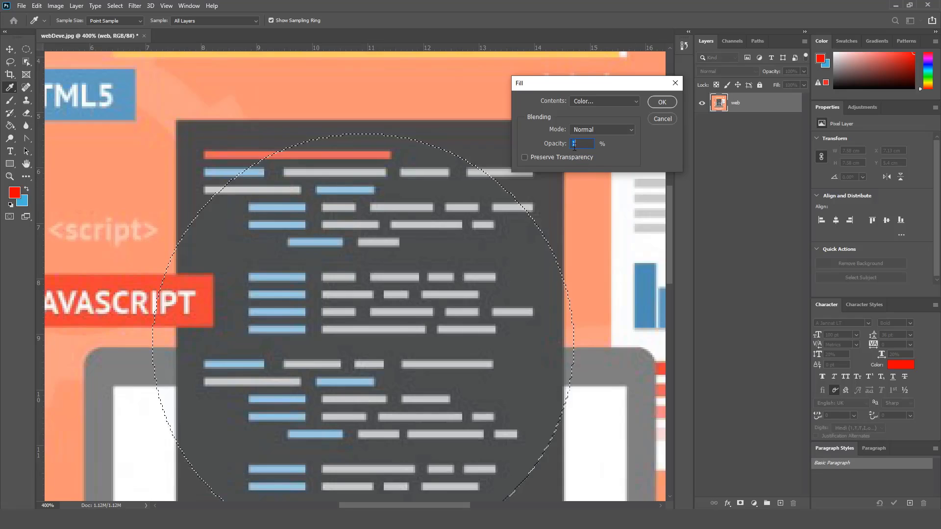
{"action": "type", "text": "100"}
{"action": "left_click", "coordinate": [657, 104]}
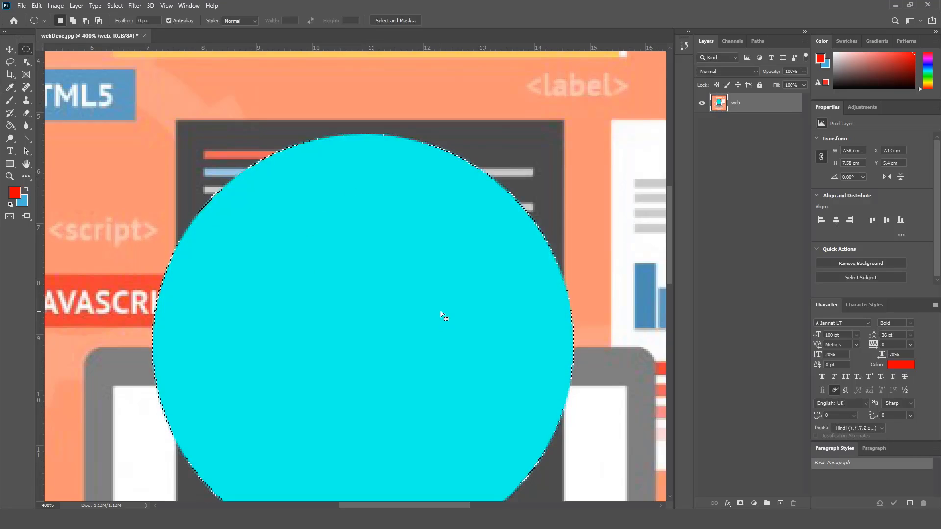
Step: Undo the full-opacity cyan fill and deselect the circle over the code panel
{"action": "scroll", "coordinate": [465, 302], "scroll_direction": "down", "scroll_amount": 1}
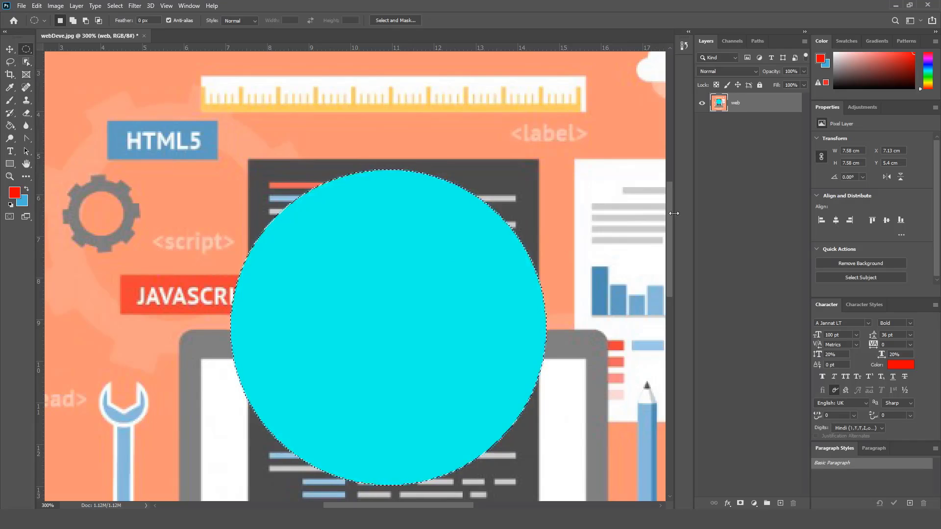
{"action": "key", "text": "ctrl+z"}
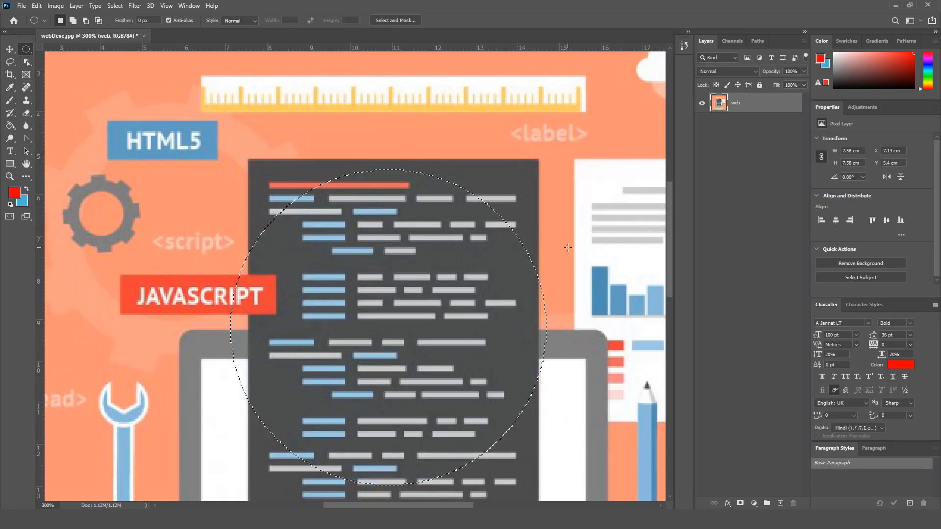
{"action": "key", "text": "ctrl+d"}
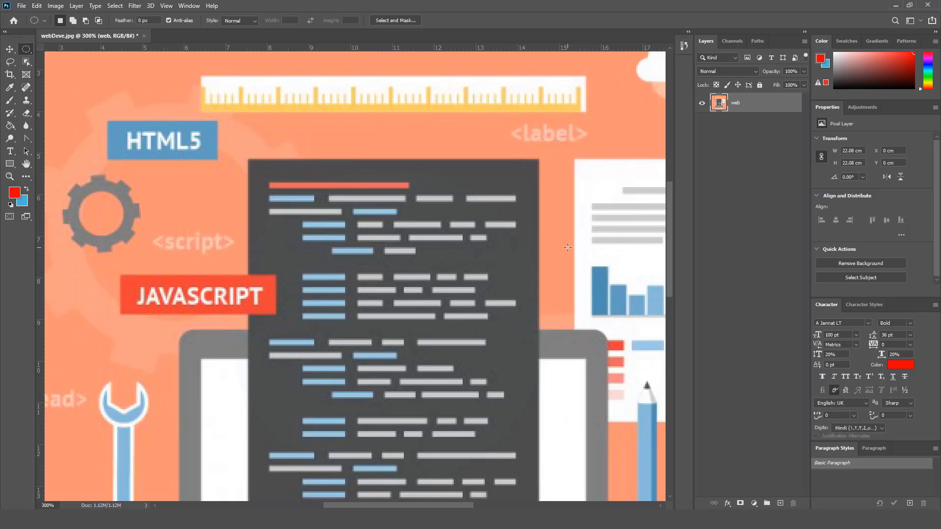
Step: Draw a freehand Lasso selection about 7.06 by 7.8 cm over the code panel, and replace it with one about 3.74 by 3.85 cm around the gear
{"action": "left_click", "coordinate": [13, 65]}
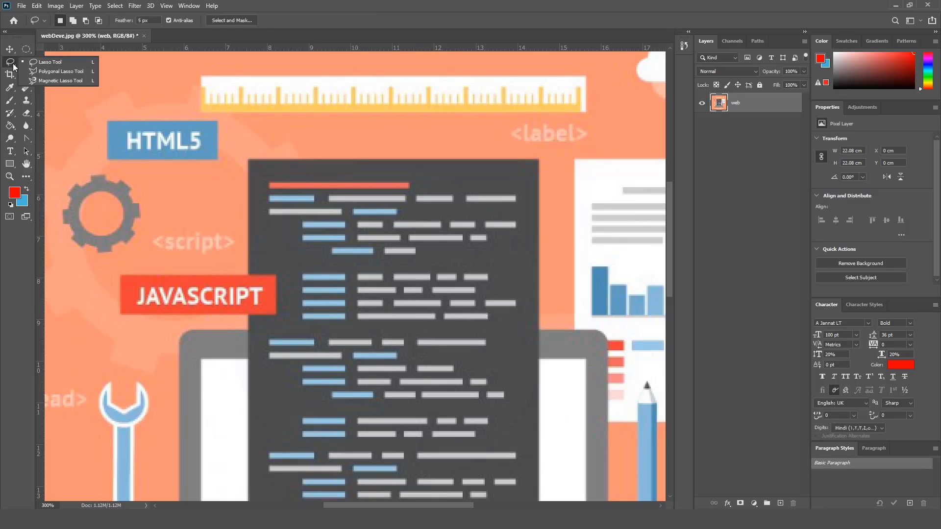
{"action": "left_click", "coordinate": [64, 64]}
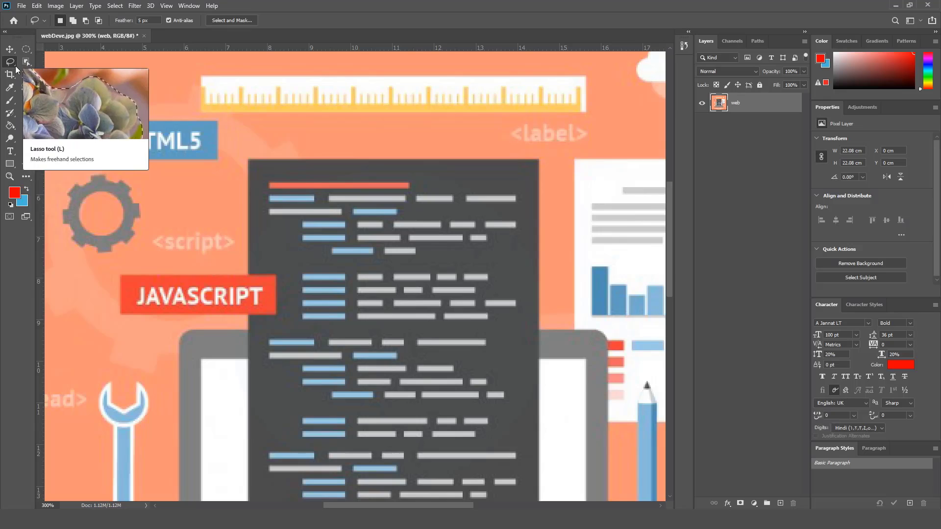
{"action": "right_click", "coordinate": [15, 66]}
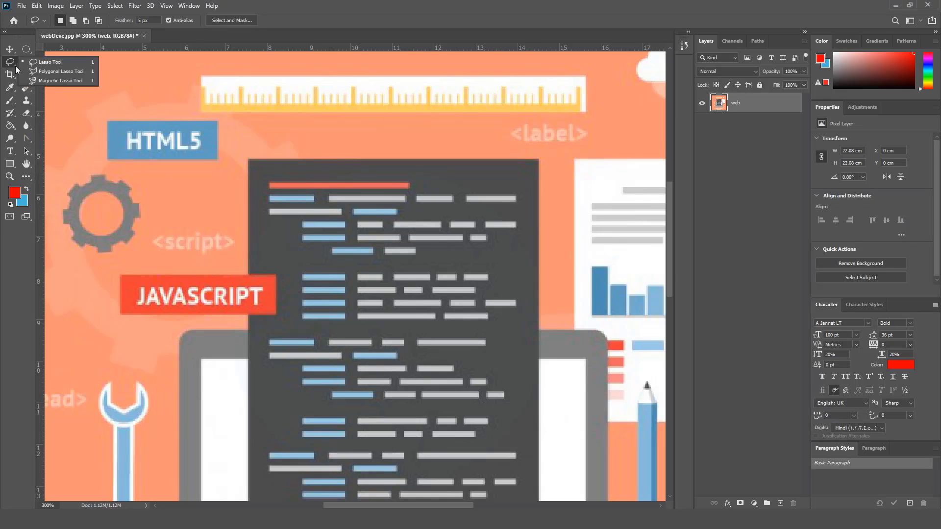
{"action": "left_click", "coordinate": [54, 63]}
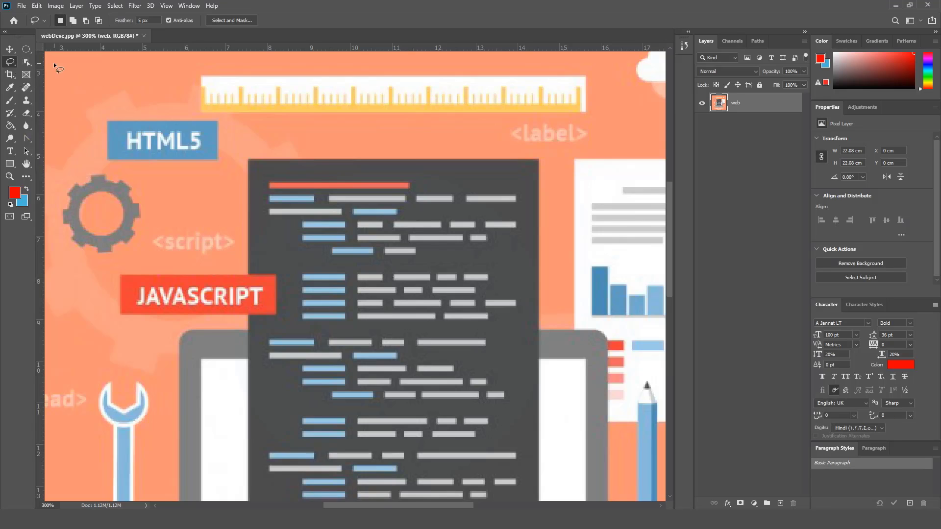
{"action": "mouse_move", "coordinate": [470, 159]}
{"action": "left_mouse_down"}
{"action": "mouse_move", "coordinate": [535, 239]}
{"action": "mouse_move", "coordinate": [529, 379]}
{"action": "mouse_move", "coordinate": [408, 438]}
{"action": "mouse_move", "coordinate": [293, 362]}
{"action": "left_mouse_up"}
{"action": "left_click_drag", "start_coordinate": [293, 247], "coordinate": [291, 245]}
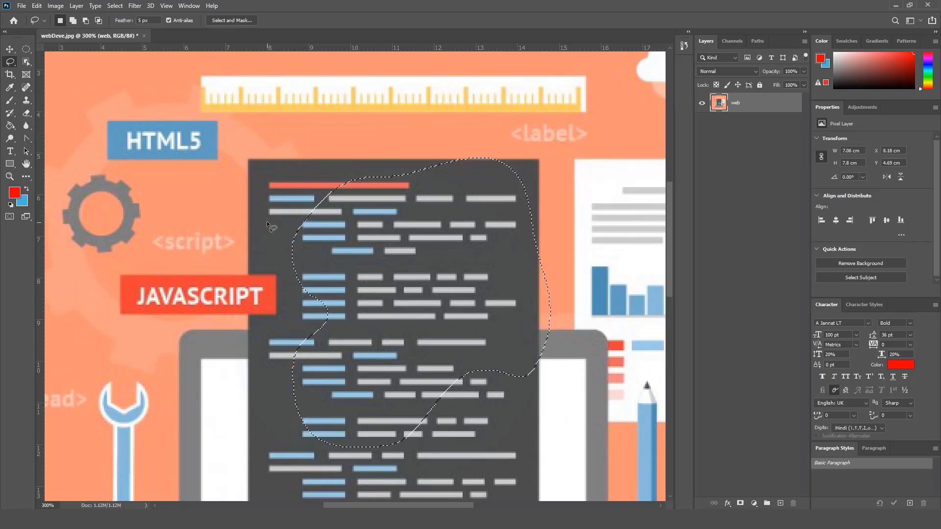
{"action": "left_click_drag", "start_coordinate": [151, 202], "coordinate": [85, 162]}
{"action": "mouse_move", "coordinate": [112, 283]}
{"action": "left_mouse_down"}
{"action": "mouse_move", "coordinate": [167, 227]}
{"action": "mouse_move", "coordinate": [152, 201]}
{"action": "left_mouse_up"}
Step: Draw a freehand selection about 4.02 by 4.13 cm over the code panel's upper right part, and deselect it
{"action": "left_click", "coordinate": [431, 180]}
{"action": "mouse_move", "coordinate": [412, 225]}
{"action": "left_mouse_down"}
{"action": "mouse_move", "coordinate": [444, 270]}
{"action": "mouse_move", "coordinate": [508, 250]}
{"action": "left_mouse_up"}
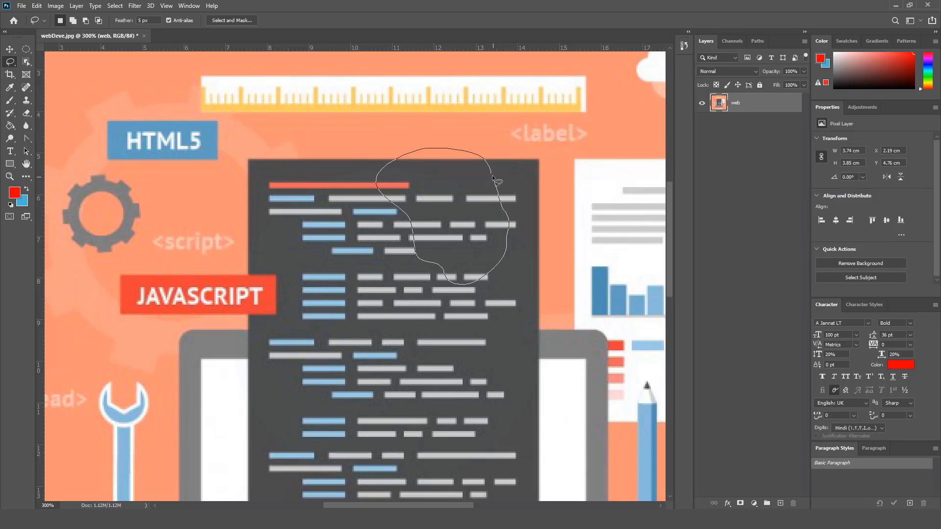
{"action": "left_click_drag", "start_coordinate": [492, 175], "coordinate": [492, 175]}
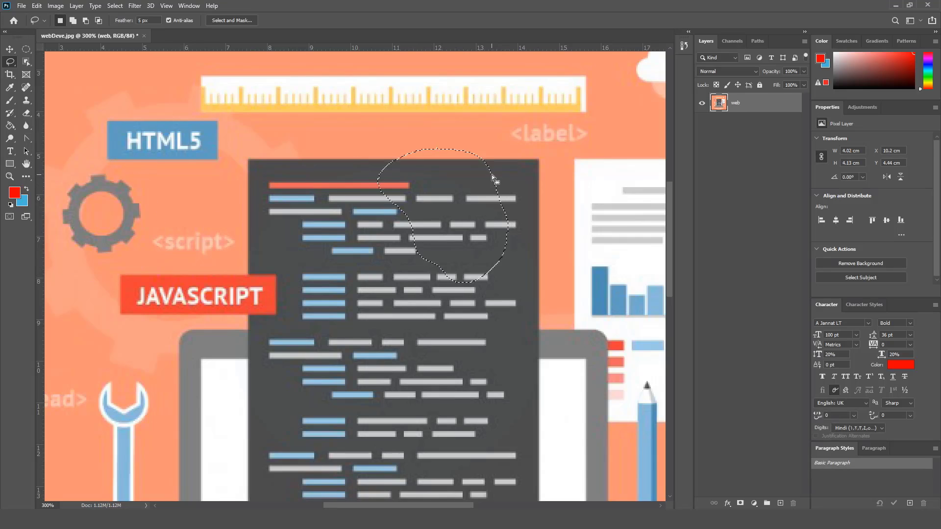
{"action": "left_click", "coordinate": [562, 152], "text": "alt"}
{"action": "left_click_drag", "start_coordinate": [479, 187], "coordinate": [369, 204]}
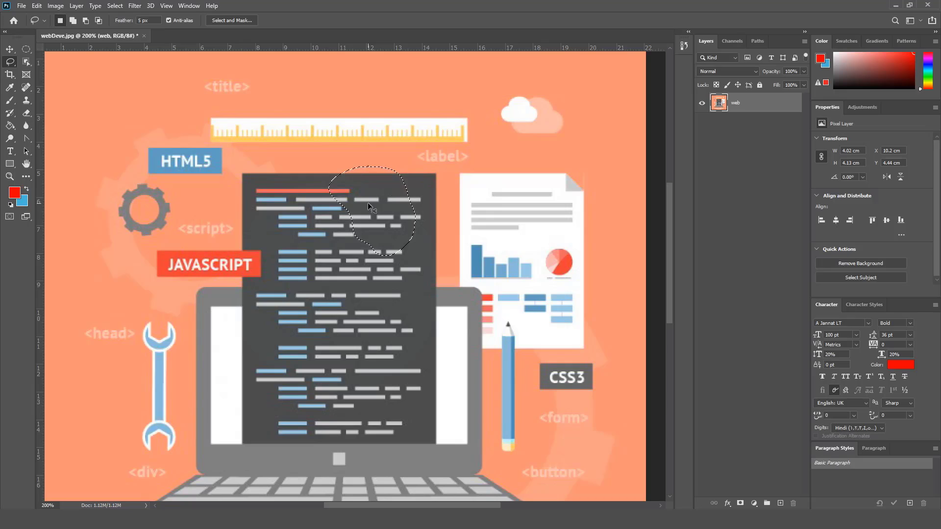
{"action": "key", "text": "ctrl+d"}
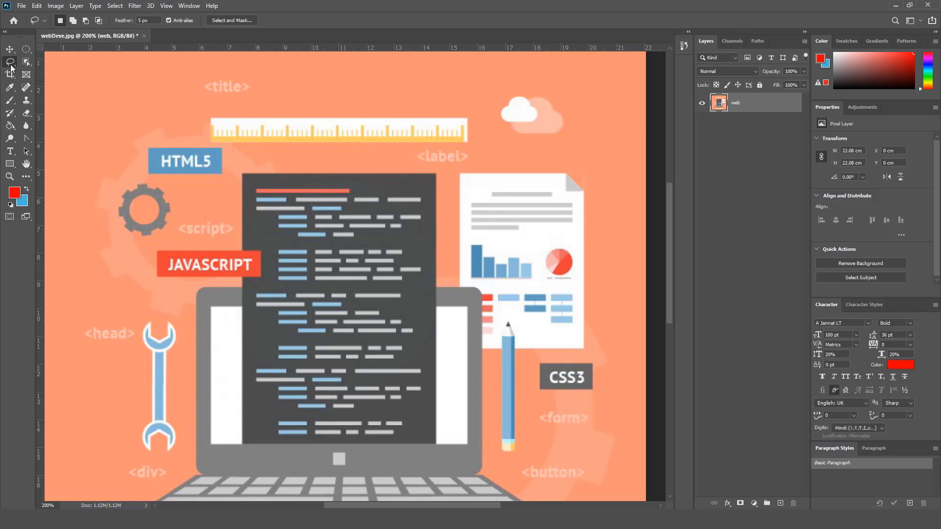
Step: Start a Polygonal Lasso outline at the code panel's upper left corner and trace it clockwise to the lower left corner
{"action": "right_click", "coordinate": [11, 64]}
{"action": "left_click", "coordinate": [35, 72]}
{"action": "left_click", "coordinate": [242, 172]}
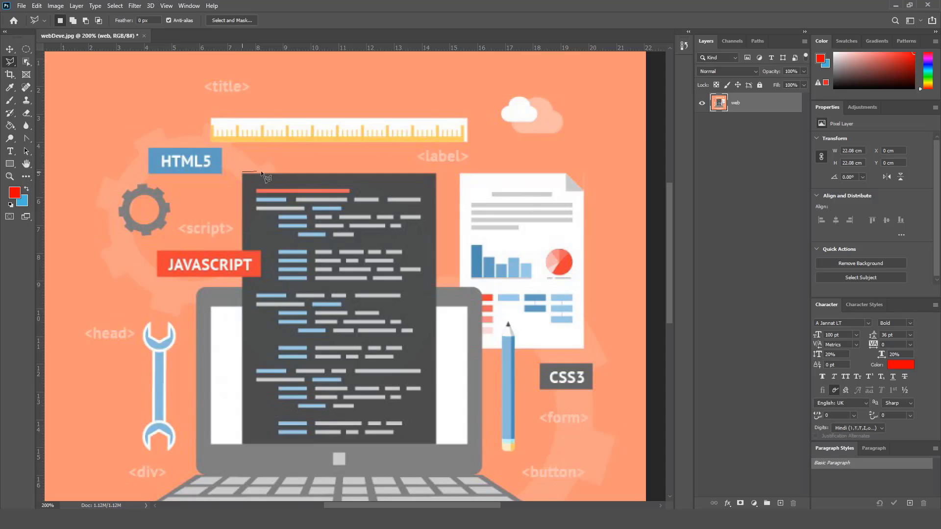
{"action": "left_click", "coordinate": [437, 172]}
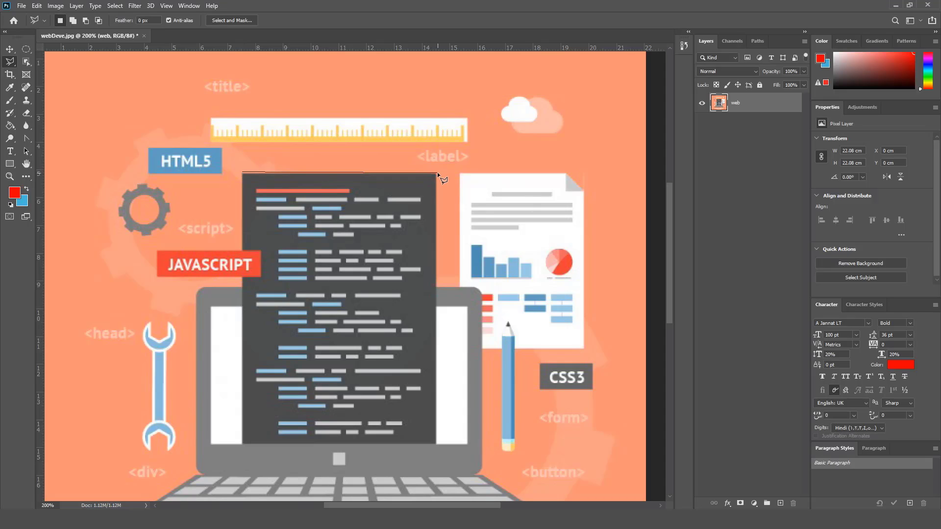
{"action": "left_click", "coordinate": [435, 444]}
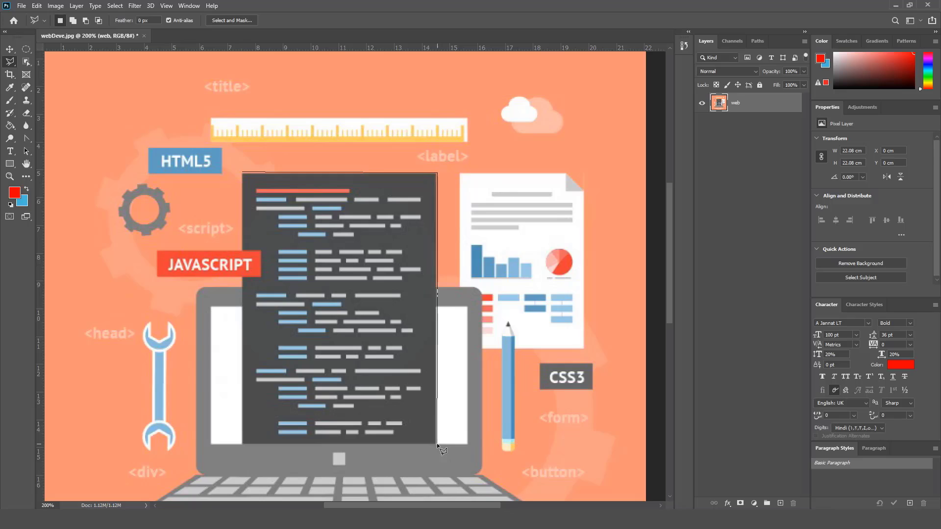
{"action": "left_click", "coordinate": [242, 445]}
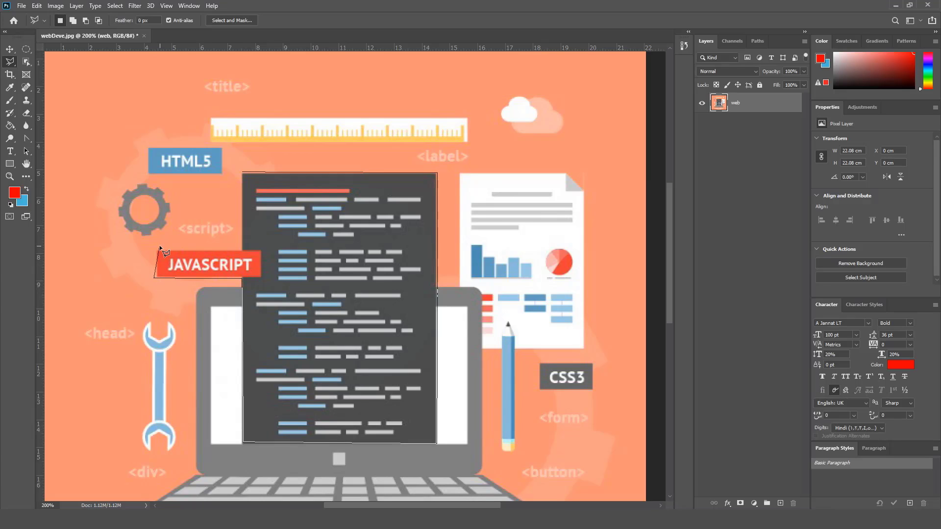
Step: Extend the outline around the JAVASCRIPT label, and remove its anchor points back to the code panel's lower right corner
{"action": "left_click", "coordinate": [84, 164]}
{"action": "left_click", "coordinate": [242, 192]}
{"action": "key", "text": "BackSpace"}
{"action": "key", "text": "BackSpace"}
{"action": "key", "text": "BackSpace"}
{"action": "key", "text": "BackSpace"}
{"action": "key", "text": "BackSpace"}
{"action": "key", "text": "BackSpace"}
{"action": "key", "text": "BackSpace"}
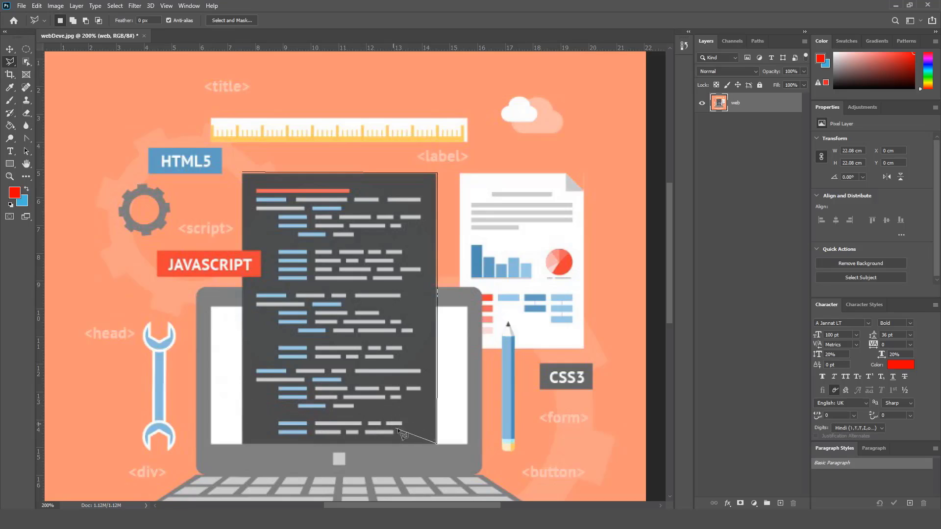
Step: Extend the Polygonal Lasso outline along the code panel's bottom and left edges to the JAVASCRIPT label, and remove its last anchor point
{"action": "left_click", "coordinate": [243, 444]}
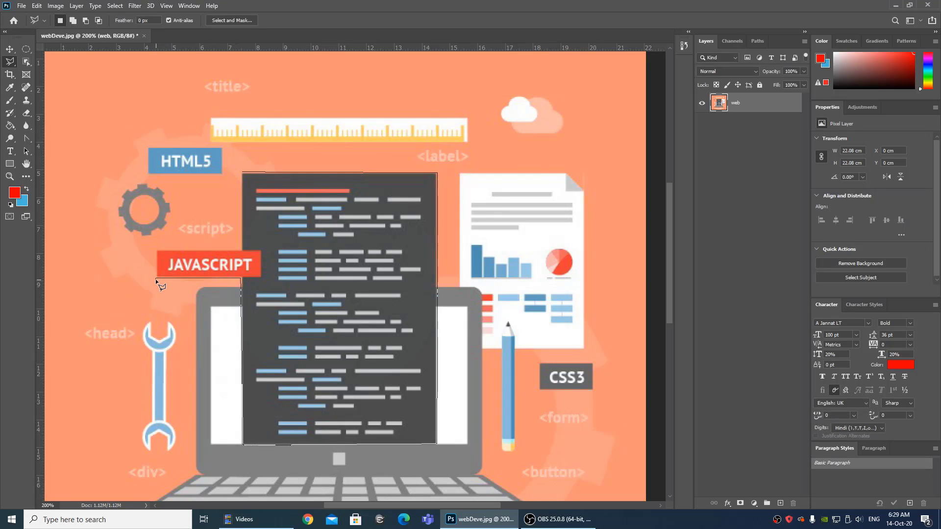
{"action": "key", "text": "Delete"}
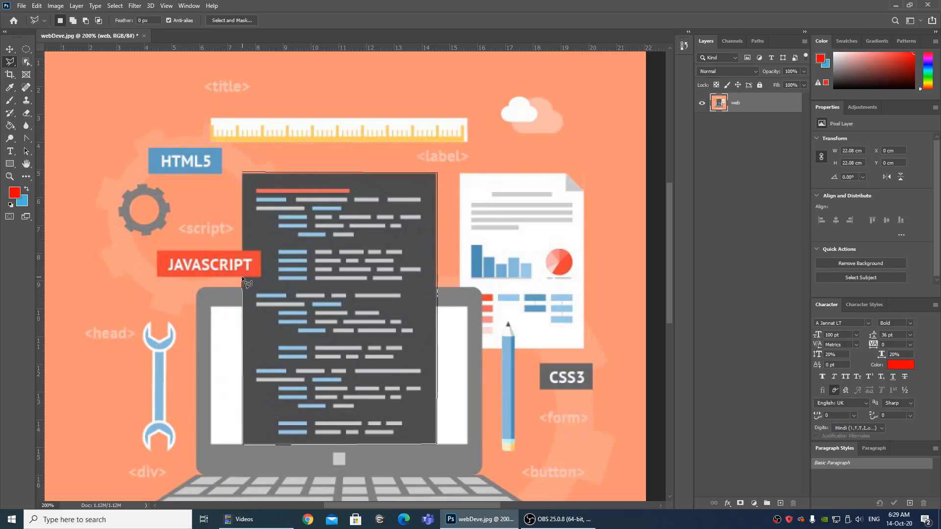
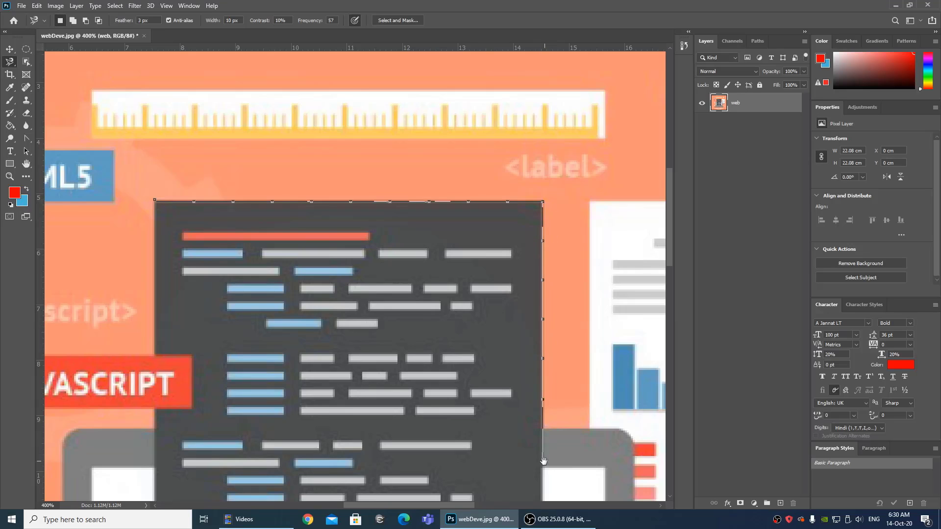
Step: Continue the Magnetic Lasso outline down the code panel's right edge and along its bottom edge to the lower left corner
{"action": "left_click_drag", "start_coordinate": [543, 460], "coordinate": [533, 149]}
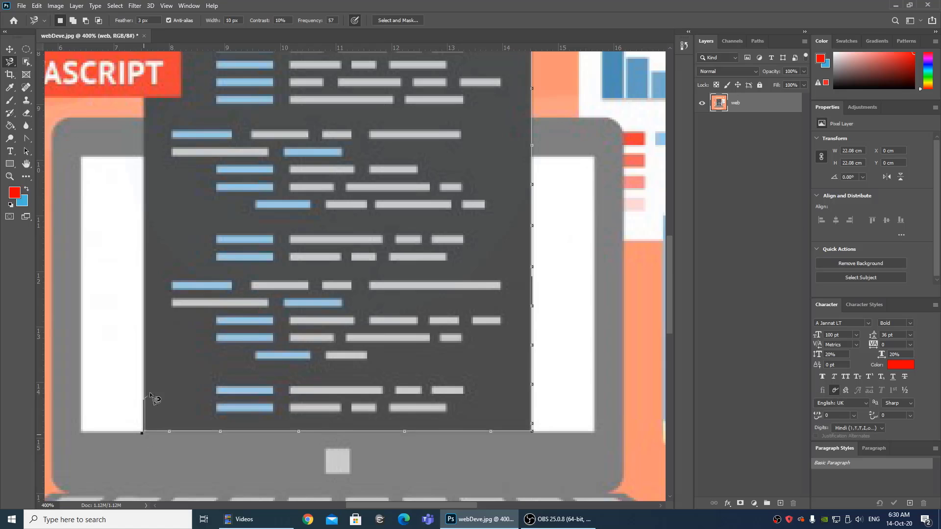
{"action": "mouse_move", "coordinate": [150, 335]}
{"action": "left_mouse_down"}
{"action": "mouse_move", "coordinate": [219, 472]}
{"action": "mouse_move", "coordinate": [308, 514]}
{"action": "mouse_move", "coordinate": [307, 458]}
{"action": "left_mouse_up"}
{"action": "scroll", "coordinate": [301, 346], "scroll_direction": "down", "scroll_amount": 10}
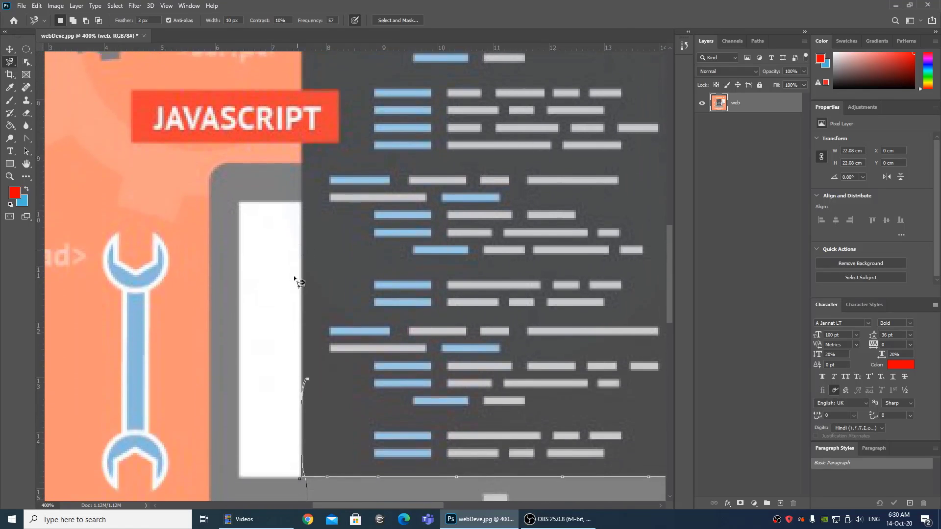
{"action": "scroll", "coordinate": [338, 296], "scroll_direction": "down", "scroll_amount": 10}
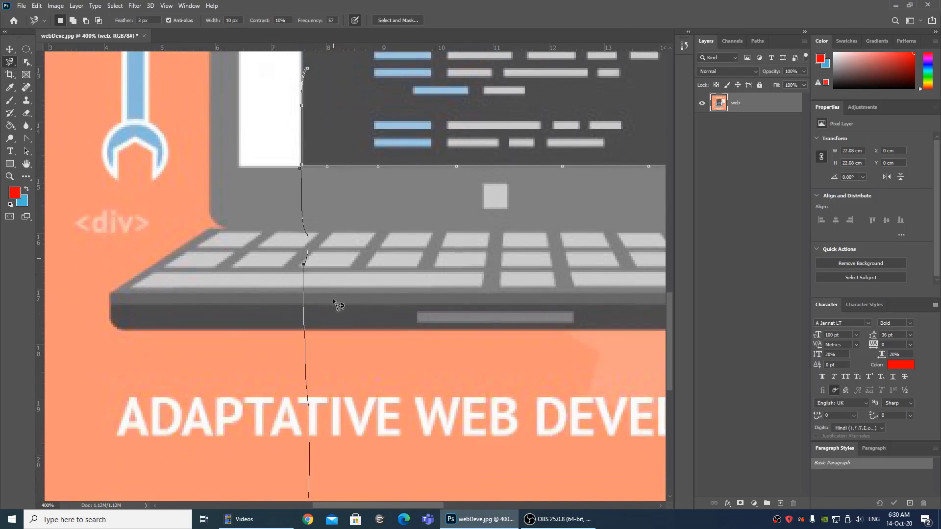
{"action": "scroll", "coordinate": [331, 314], "scroll_direction": "down", "scroll_amount": 8}
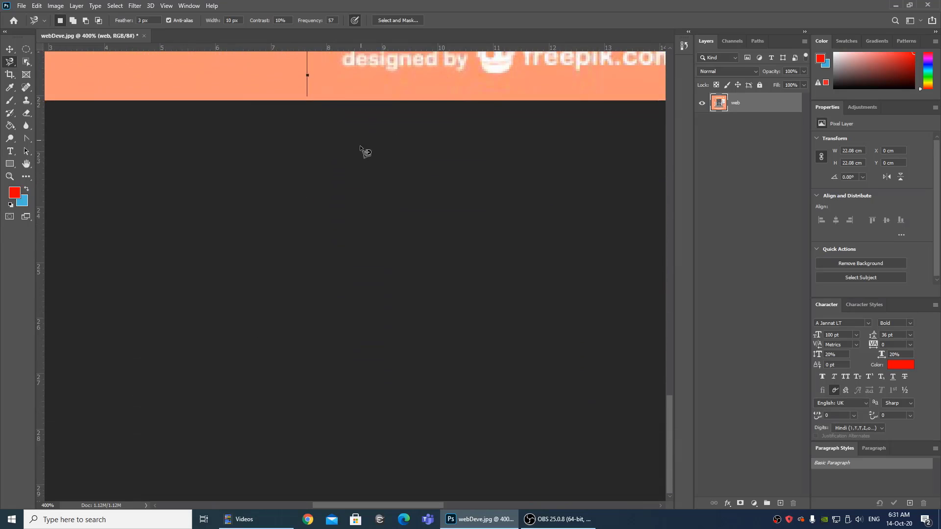
Step: Remove the stray Magnetic Lasso anchor points back to the code panel's lower right corner
{"action": "scroll", "coordinate": [363, 196], "scroll_direction": "up", "scroll_amount": 8}
{"action": "key", "text": "BackSpace"}
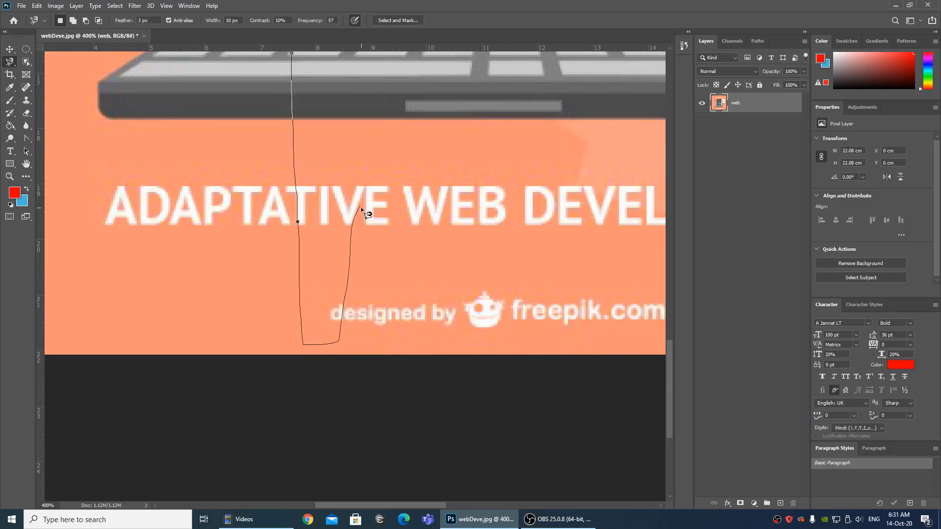
{"action": "key", "text": "BackSpace"}
{"action": "key", "text": "BackSpace"}
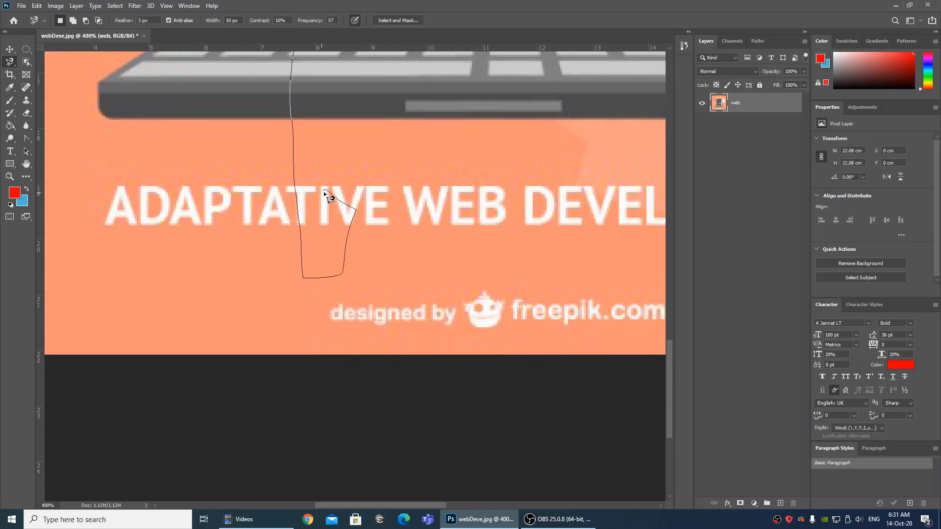
{"action": "mouse_move", "coordinate": [345, 102]}
{"action": "left_mouse_down"}
{"action": "mouse_move", "coordinate": [374, 267]}
{"action": "mouse_move", "coordinate": [424, 433]}
{"action": "mouse_move", "coordinate": [384, 485]}
{"action": "mouse_move", "coordinate": [144, 302]}
{"action": "mouse_move", "coordinate": [48, 324]}
{"action": "mouse_move", "coordinate": [124, 506]}
{"action": "mouse_move", "coordinate": [163, 523]}
{"action": "left_mouse_up"}
{"action": "scroll", "coordinate": [483, 303], "scroll_direction": "down", "scroll_amount": 6}
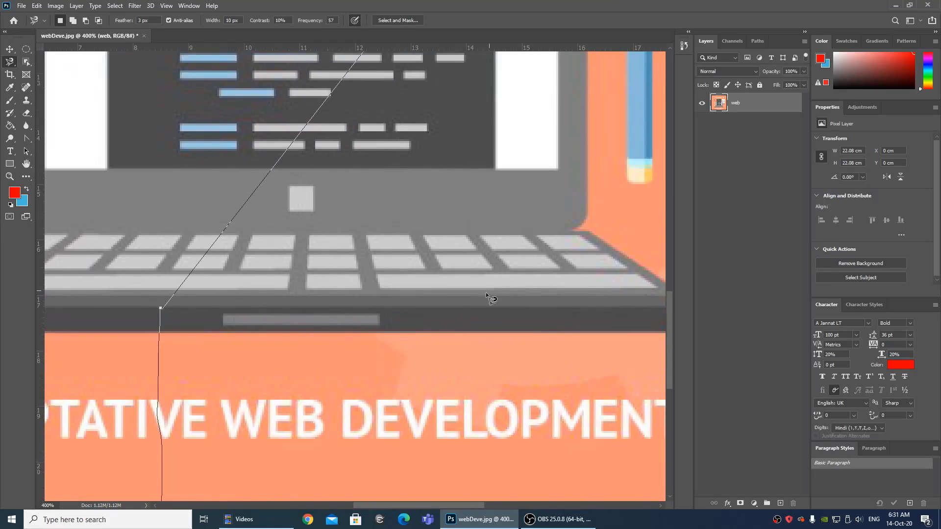
{"action": "mouse_move", "coordinate": [449, 309]}
{"action": "left_mouse_down"}
{"action": "mouse_move", "coordinate": [458, 280]}
{"action": "mouse_move", "coordinate": [442, 392]}
{"action": "left_mouse_up"}
{"action": "key", "text": "BackSpace"}
{"action": "key", "text": "BackSpace"}
{"action": "key", "text": "BackSpace"}
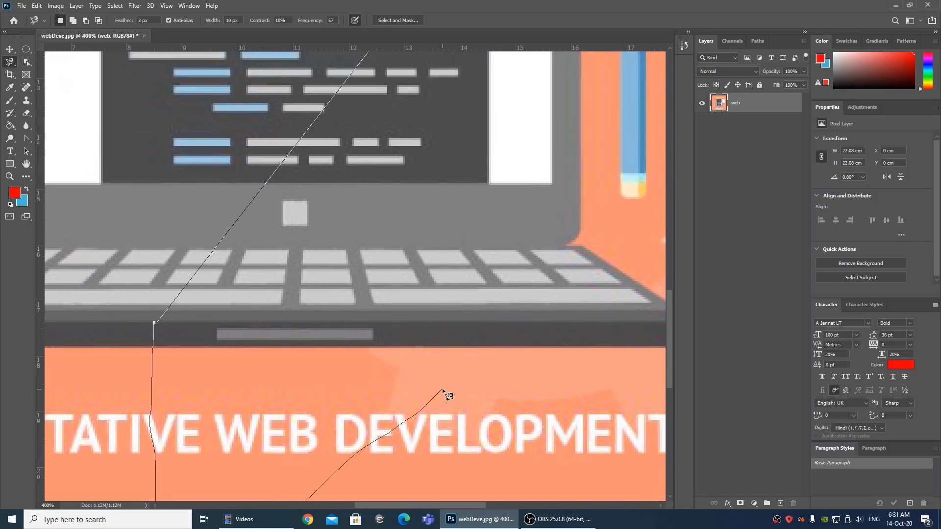
Step: Retrace the panel's bottom and left edges, include the protruding JAVASCRIPT label, and close the selection at about 10.58 by 10.27 cm
{"action": "left_click", "coordinate": [488, 184]}
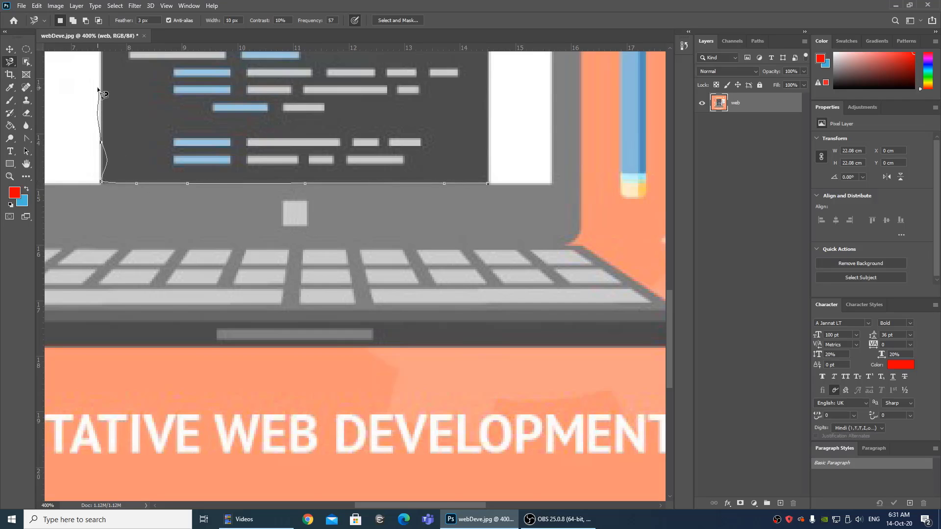
{"action": "mouse_move", "coordinate": [111, 95]}
{"action": "left_mouse_down"}
{"action": "mouse_move", "coordinate": [175, 192]}
{"action": "mouse_move", "coordinate": [294, 263]}
{"action": "left_mouse_up"}
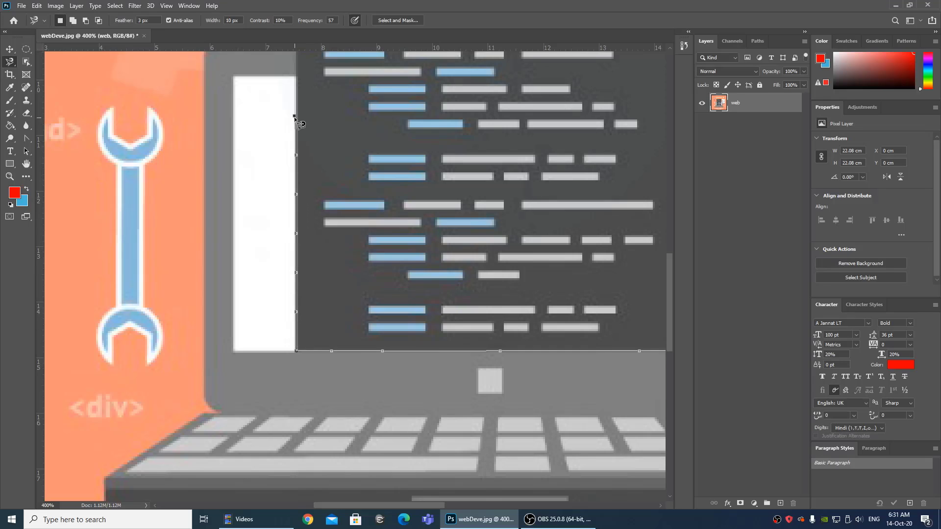
{"action": "left_click_drag", "start_coordinate": [295, 74], "coordinate": [315, 287]}
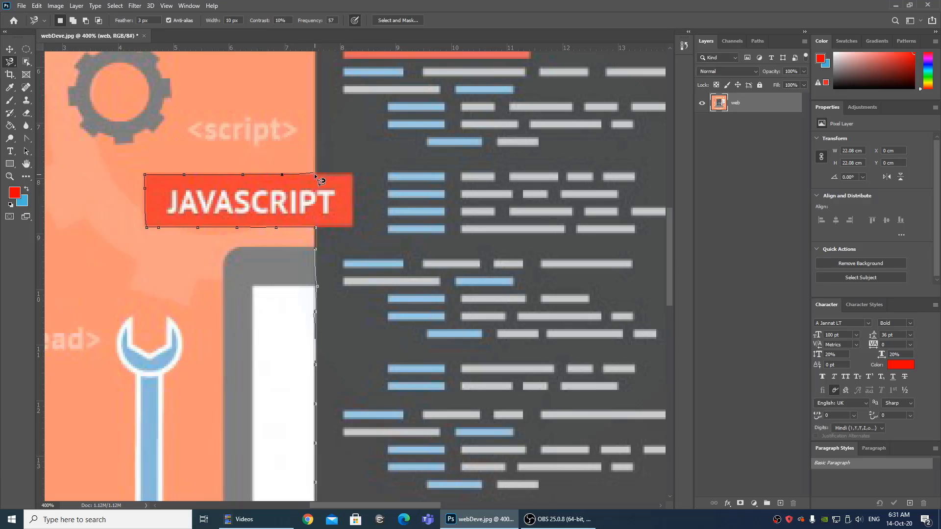
{"action": "scroll", "coordinate": [316, 111], "scroll_direction": "up", "scroll_amount": 3}
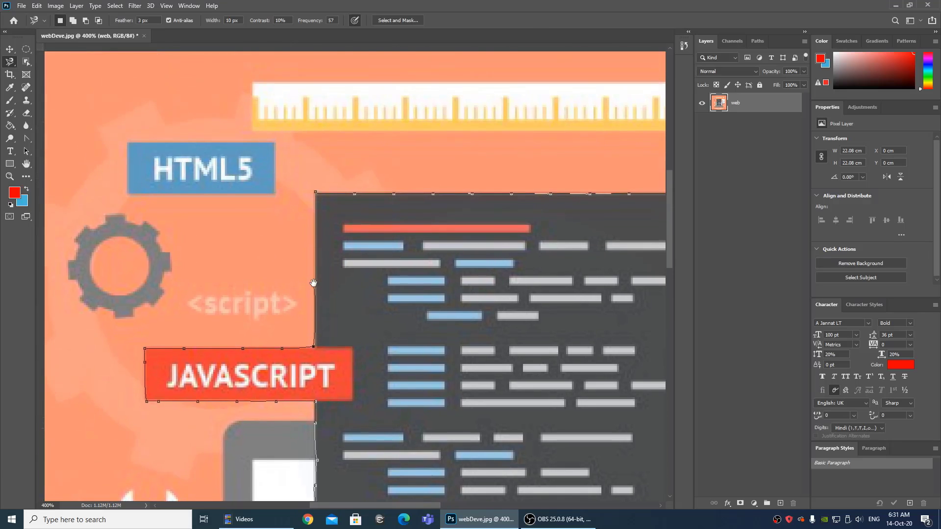
{"action": "left_click", "coordinate": [316, 193]}
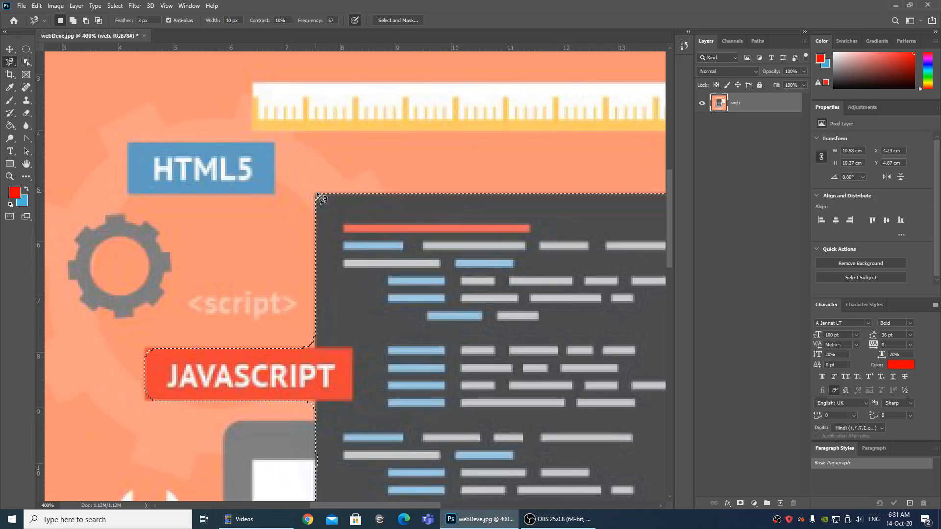
Step: Try to feather the code panel selection by 0 pixels, and accept the closest allowed radius of 0.1 pixels
{"action": "scroll", "coordinate": [459, 350], "scroll_direction": "down", "scroll_amount": 2}
{"action": "scroll", "coordinate": [452, 343], "scroll_direction": "down", "scroll_amount": 2}
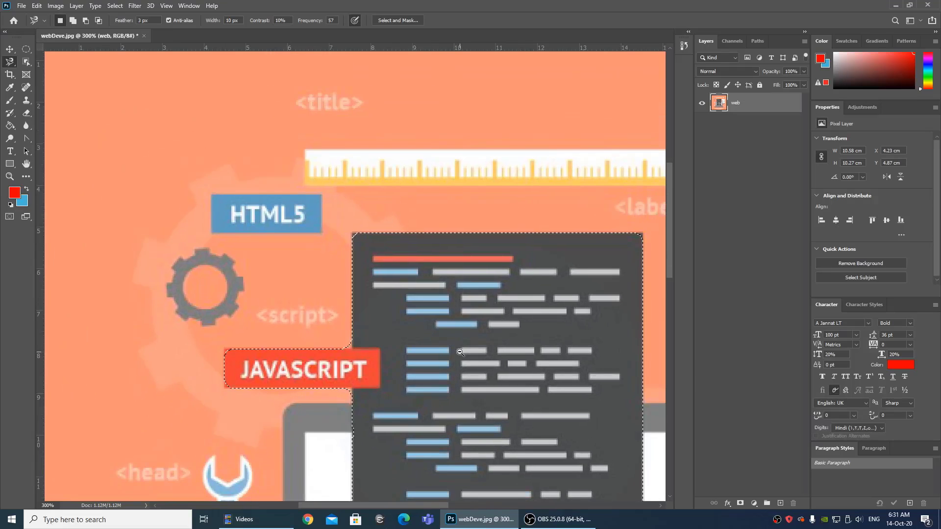
{"action": "left_click_drag", "start_coordinate": [497, 350], "coordinate": [382, 265]}
{"action": "key", "text": "ctrl+r"}
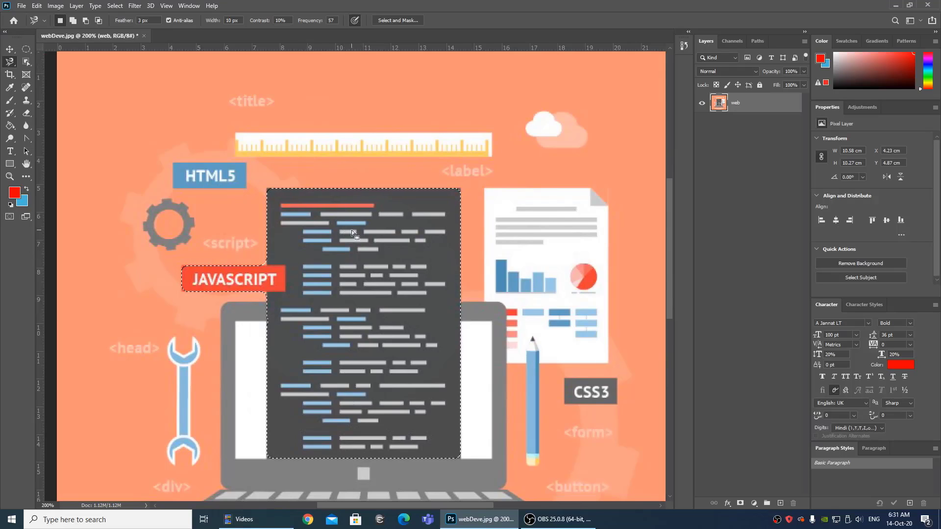
{"action": "left_click", "coordinate": [116, 6]}
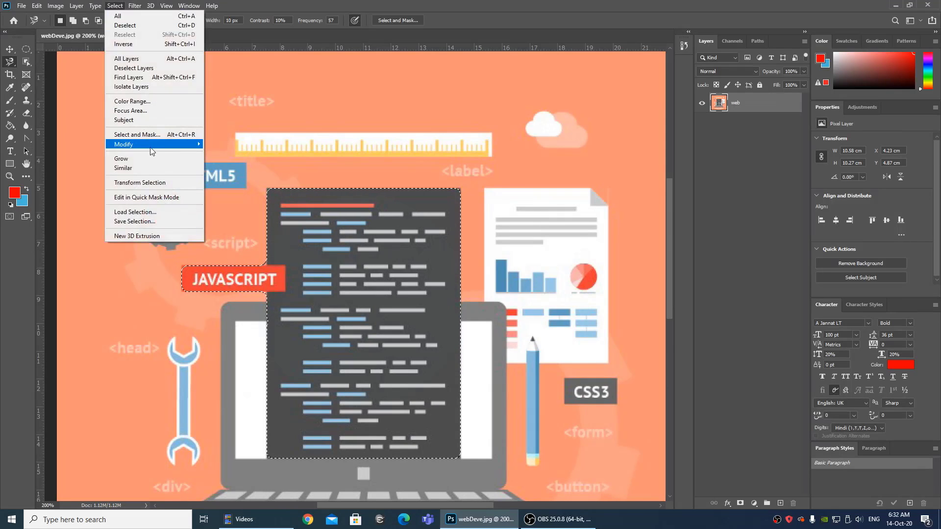
{"action": "mouse_move", "coordinate": [150, 145]}
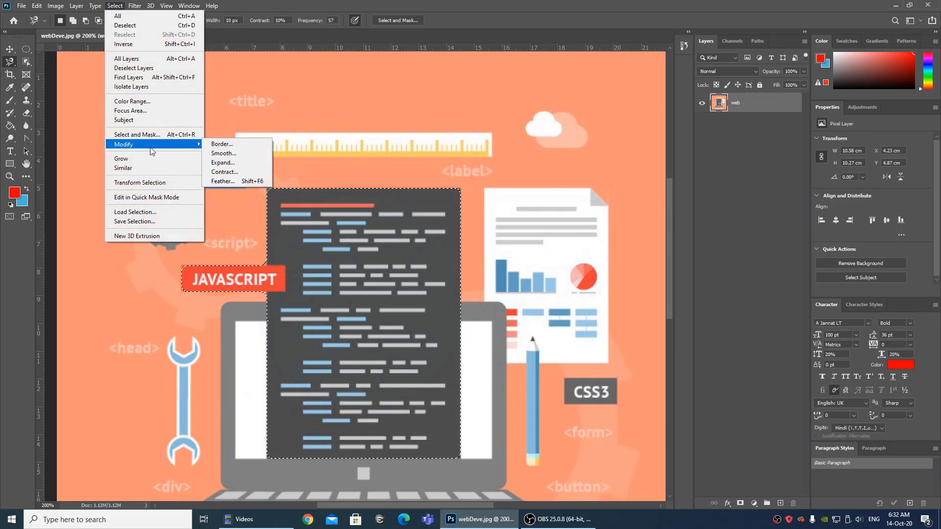
{"action": "left_click", "coordinate": [243, 182]}
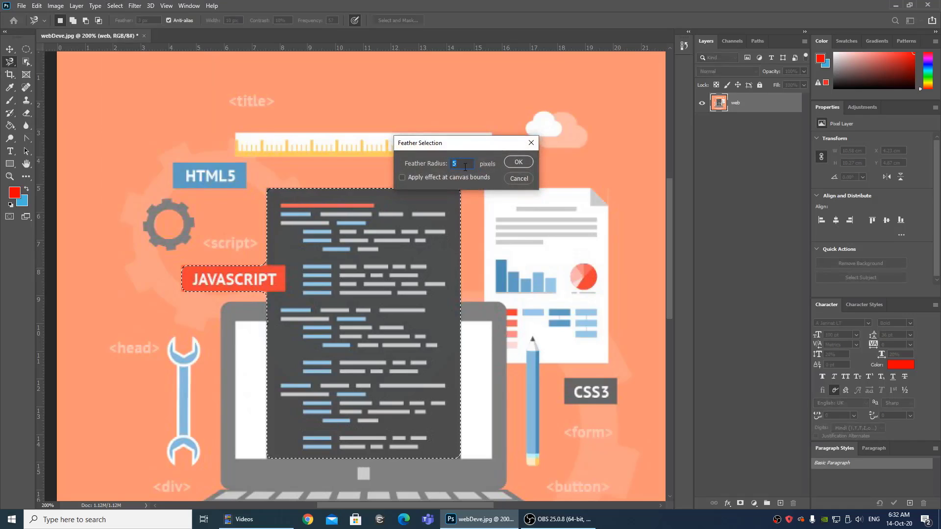
{"action": "type", "text": "0"}
{"action": "key", "text": "Return"}
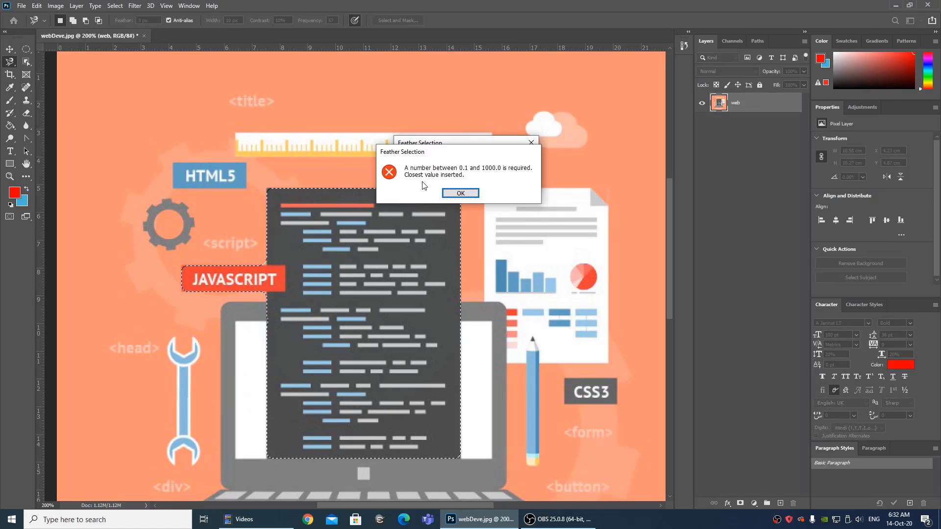
{"action": "left_click", "coordinate": [474, 194]}
{"action": "left_click", "coordinate": [527, 163]}
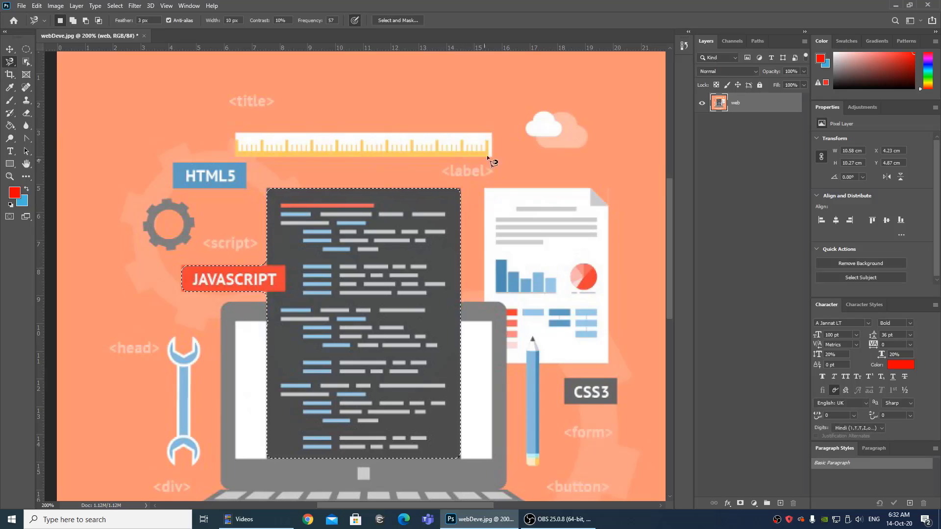
Step: Draw a Magnetic Lasso selection about 9.84 by 1.83 cm around the ruler, and undo it to restore the code panel selection
{"action": "left_click", "coordinate": [491, 133]}
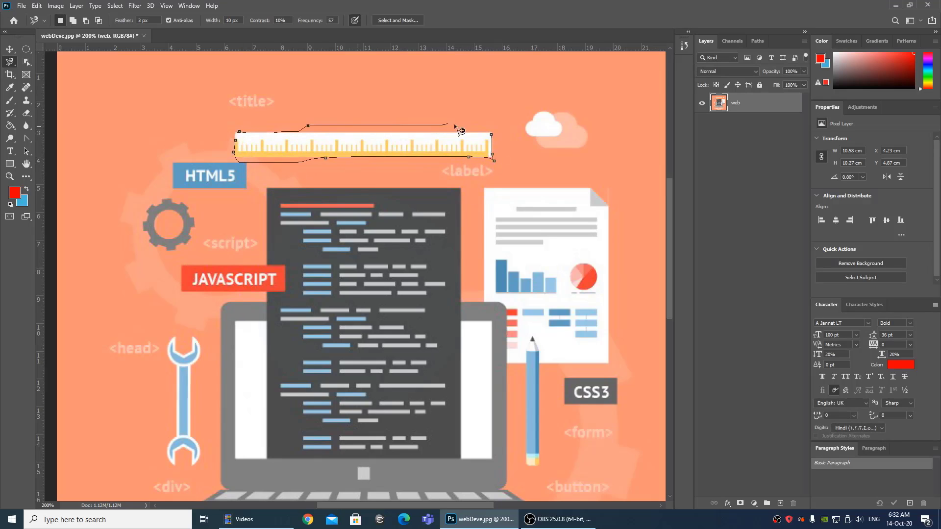
{"action": "left_click", "coordinate": [493, 135]}
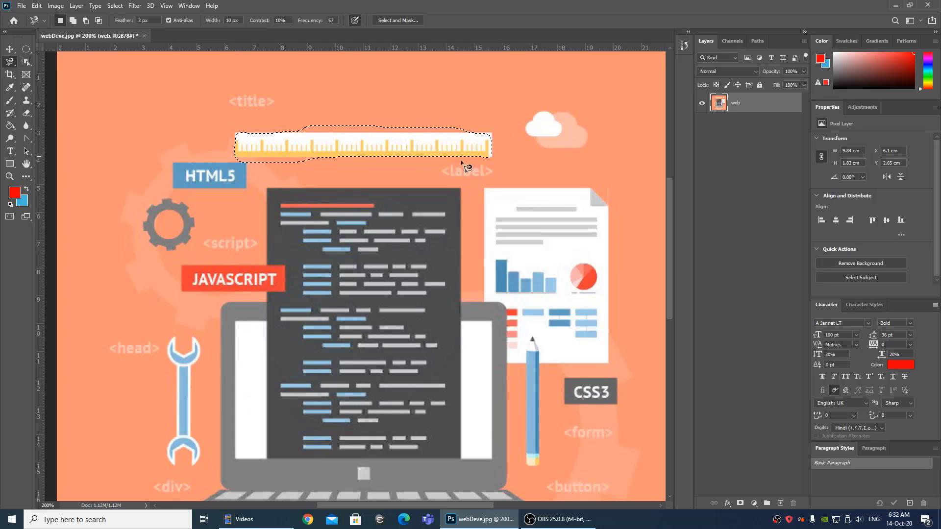
{"action": "key", "text": "ctrl+z"}
{"action": "key", "text": "ctrl+z"}
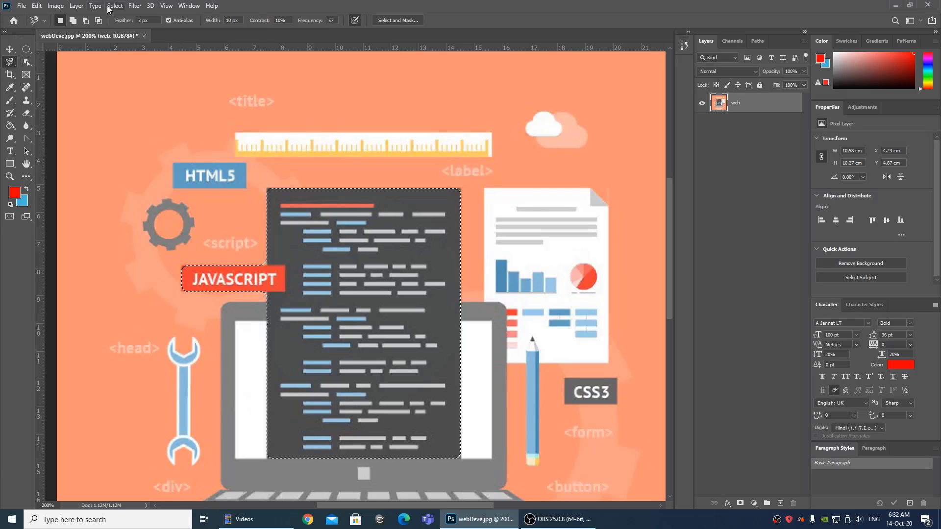
Step: Try expanding the code panel selection by 10 pixels, and deselect it
{"action": "left_click", "coordinate": [135, 5]}
{"action": "mouse_move", "coordinate": [114, 5]}
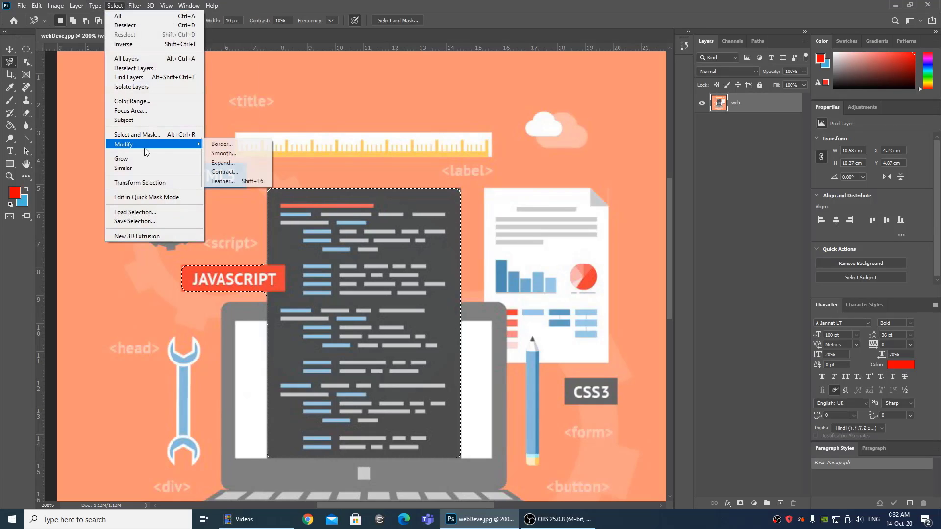
{"action": "left_click", "coordinate": [223, 162]}
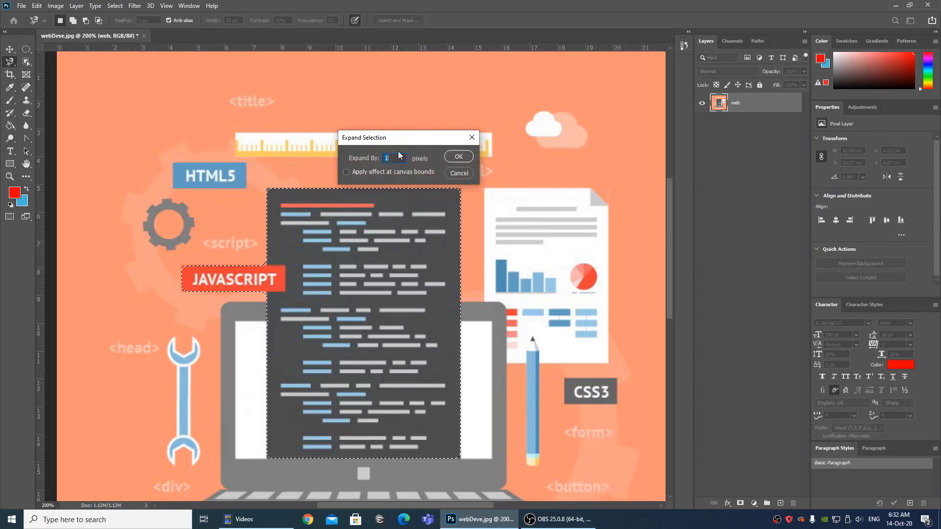
{"action": "left_click_drag", "start_coordinate": [421, 136], "coordinate": [489, 123]}
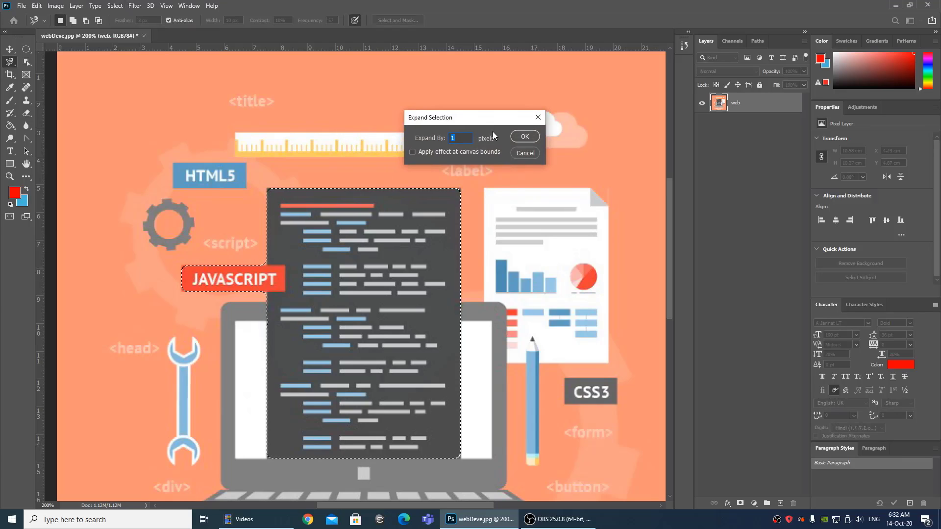
{"action": "type", "text": "10"}
{"action": "left_click", "coordinate": [524, 137]}
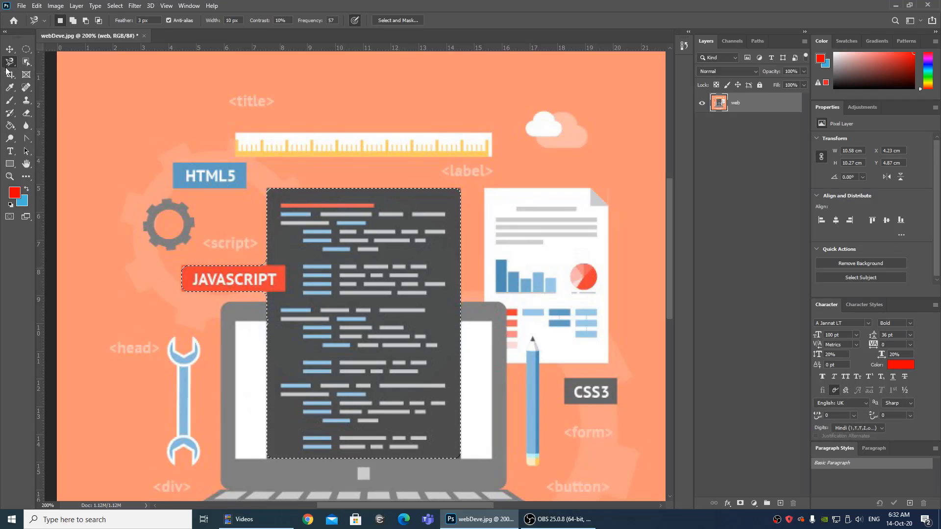
{"action": "key", "text": "ctrl+d"}
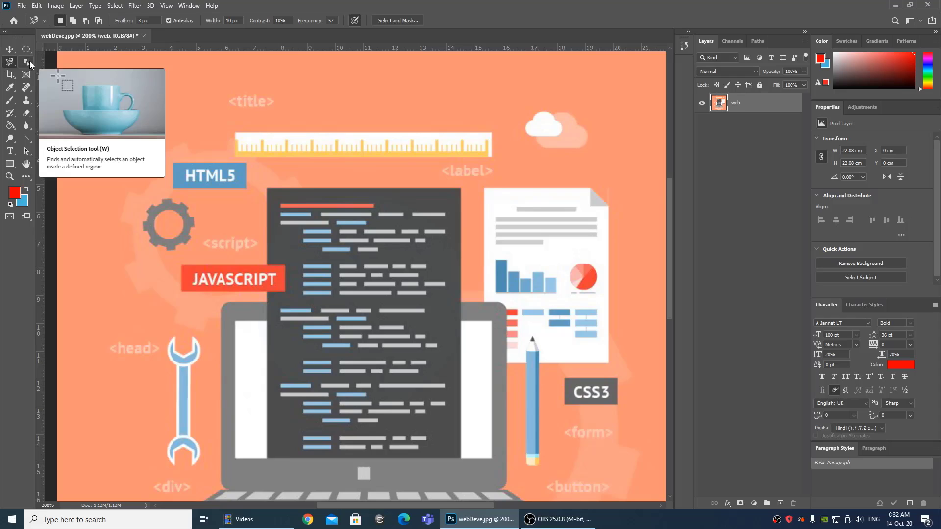
Step: Select the contiguous orange background above the ruler with the Magic Wand, and deselect it
{"action": "left_click", "coordinate": [30, 61]}
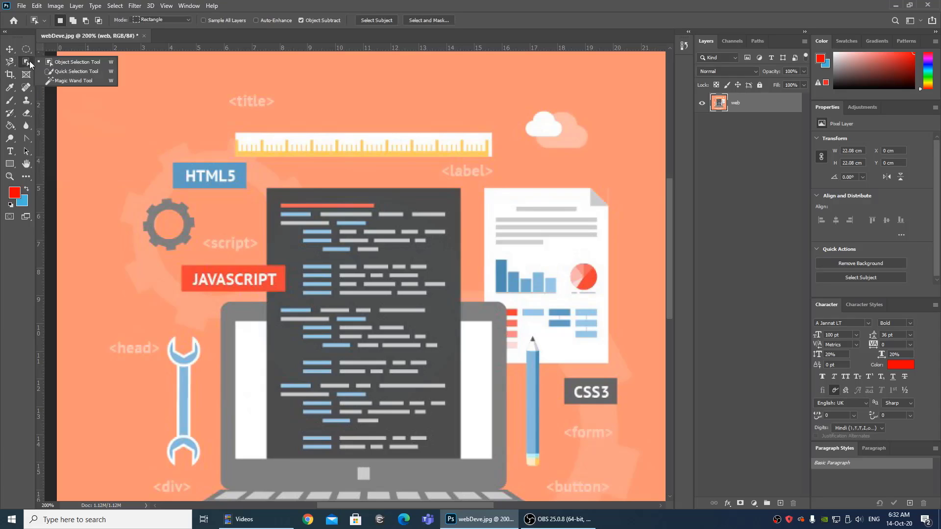
{"action": "left_click", "coordinate": [94, 81]}
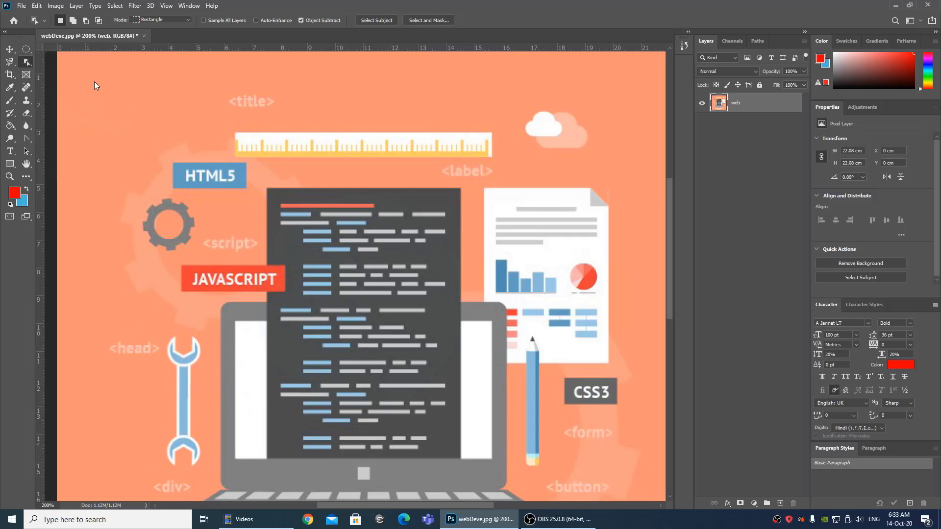
{"action": "left_click", "coordinate": [353, 86]}
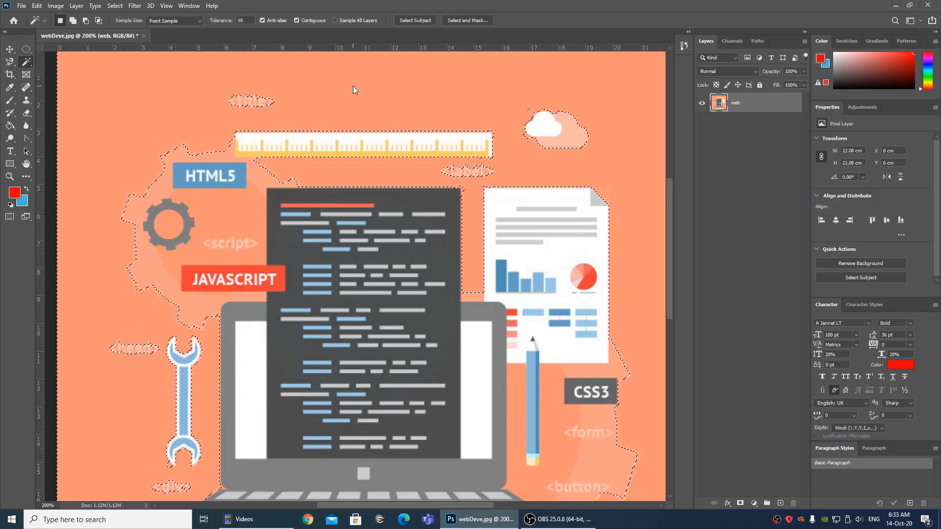
{"action": "key", "text": "ctrl+d"}
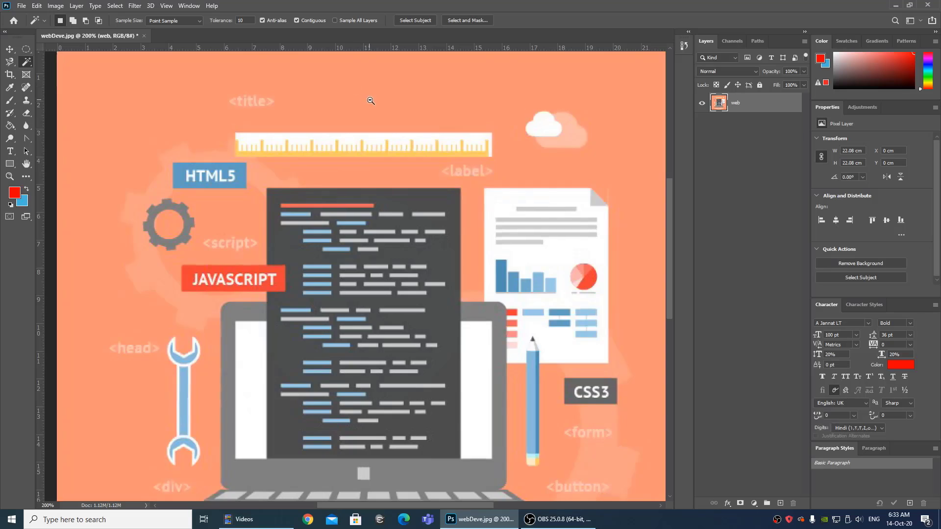
Step: Select the contiguous dark area of the code panel with the Magic Wand at a tolerance of 10
{"action": "left_click", "coordinate": [371, 100], "text": "alt"}
{"action": "left_click_drag", "start_coordinate": [391, 277], "coordinate": [409, 115]}
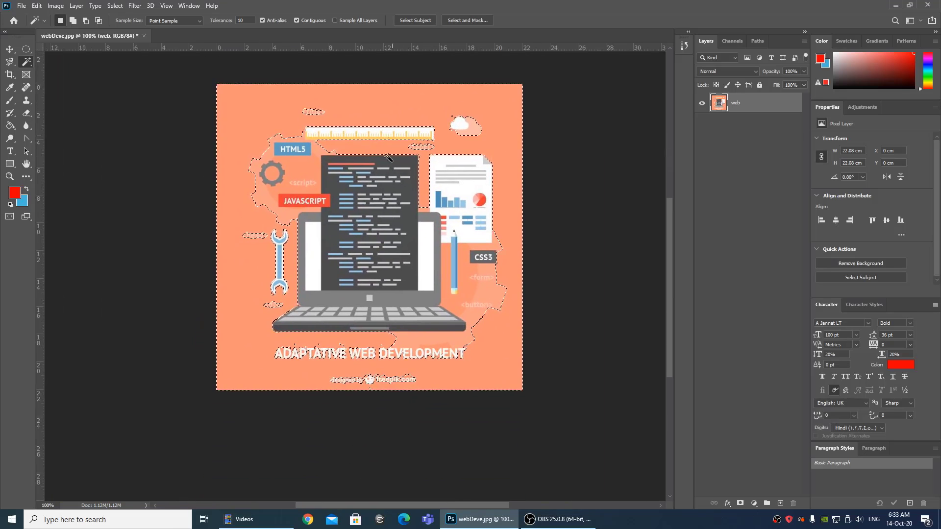
{"action": "left_click", "coordinate": [381, 177]}
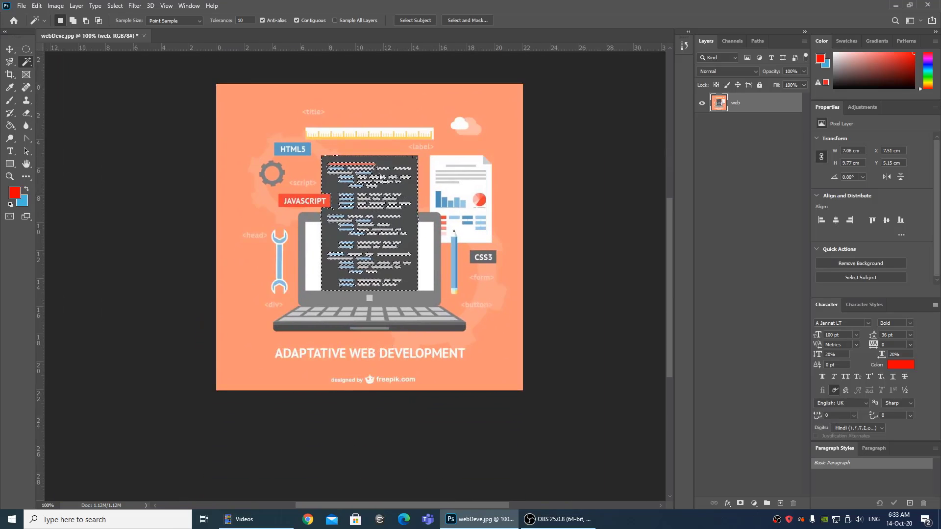
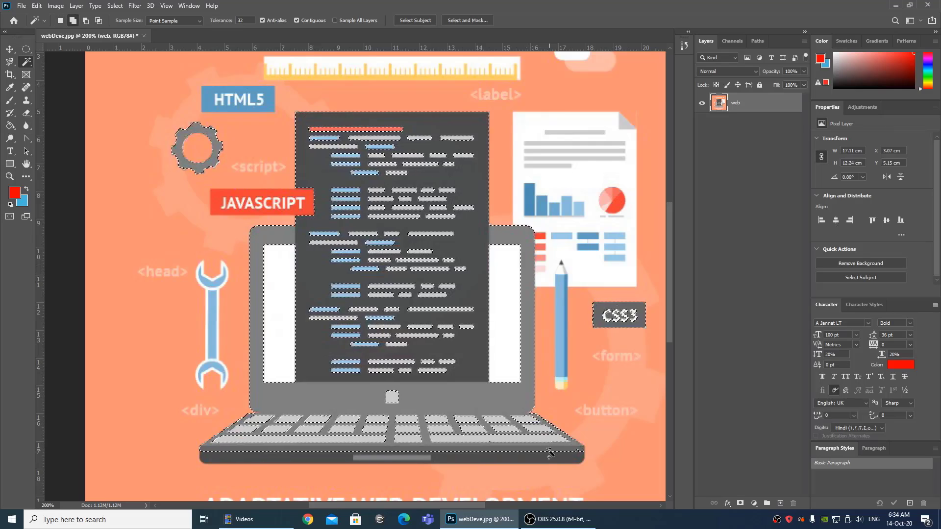
Step: Add the laptop's dark front edge to the Magic Wand selection, and clear the selected pixels
{"action": "left_click", "coordinate": [547, 453], "text": "shift"}
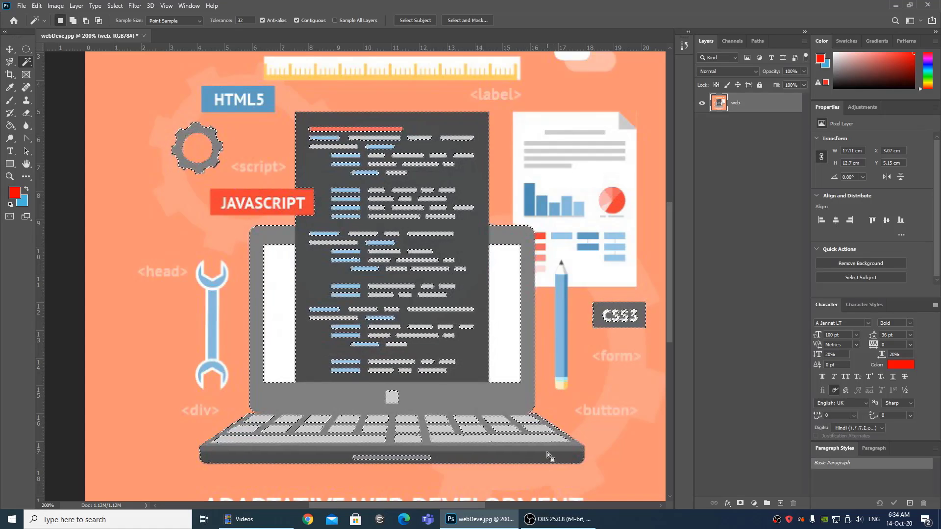
{"action": "key", "text": "Delete"}
{"action": "key", "text": "ctrl+d"}
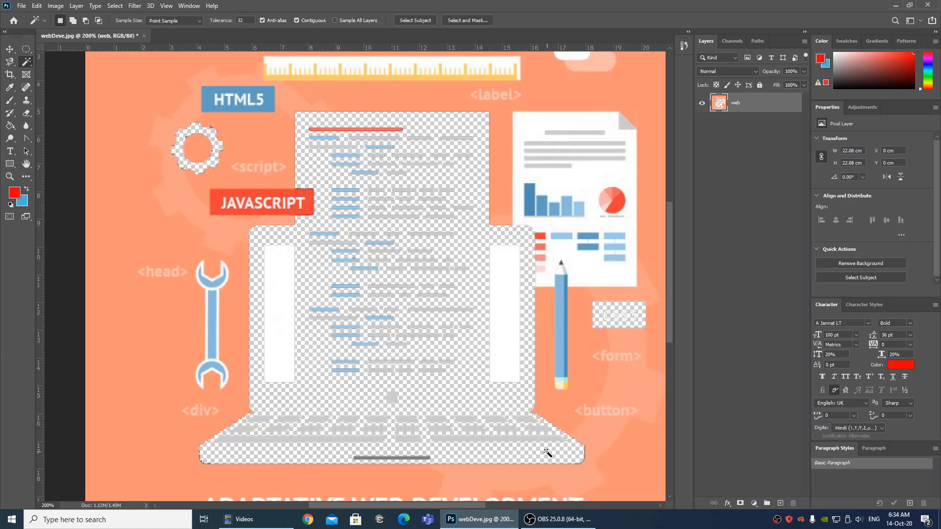
{"action": "left_click", "coordinate": [556, 421]}
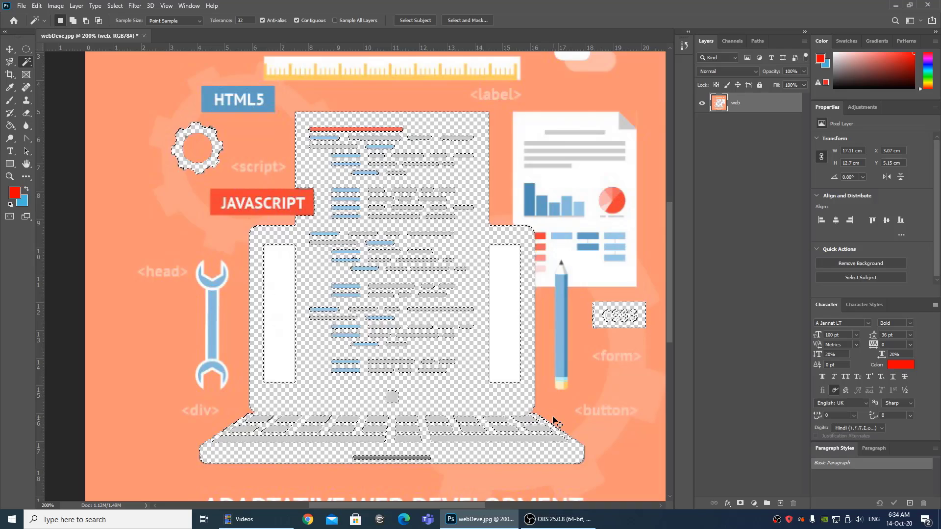
Step: Use the document history to return to the last Magic Wand state before the clear, and deselect
{"action": "left_click", "coordinate": [188, 5]}
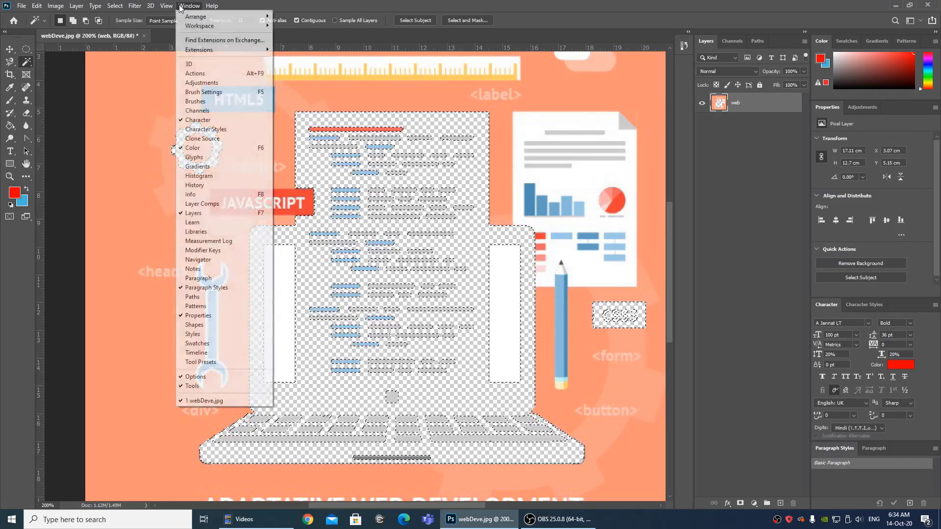
{"action": "left_click", "coordinate": [221, 185]}
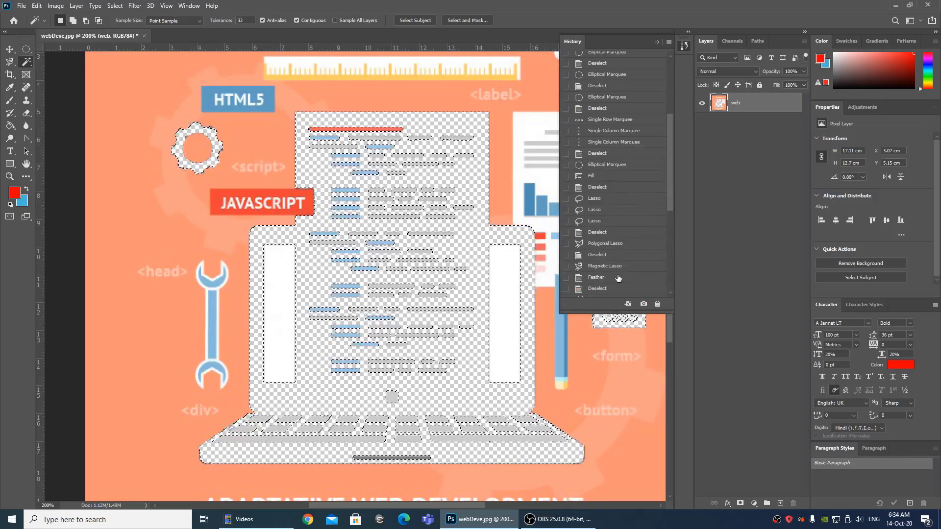
{"action": "scroll", "coordinate": [618, 278], "scroll_direction": "down", "scroll_amount": 6}
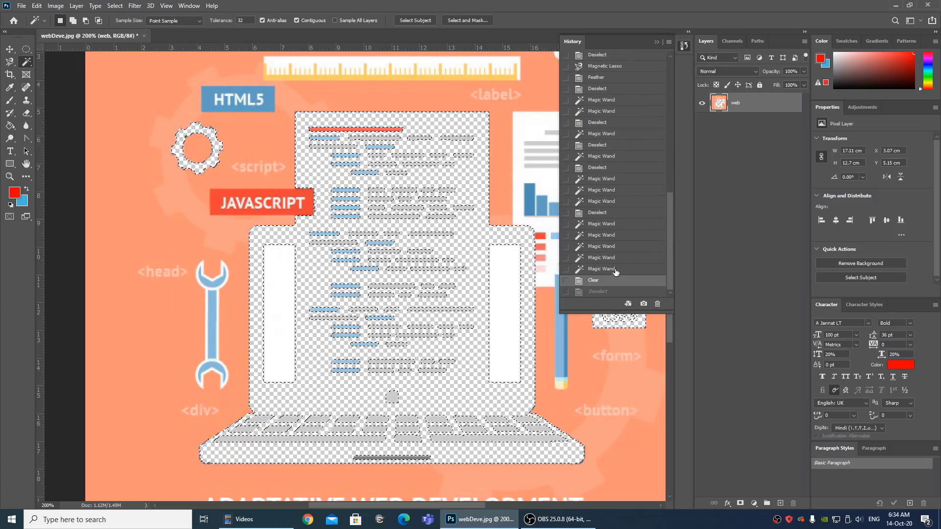
{"action": "left_click", "coordinate": [616, 269]}
{"action": "key", "text": "ctrl+d"}
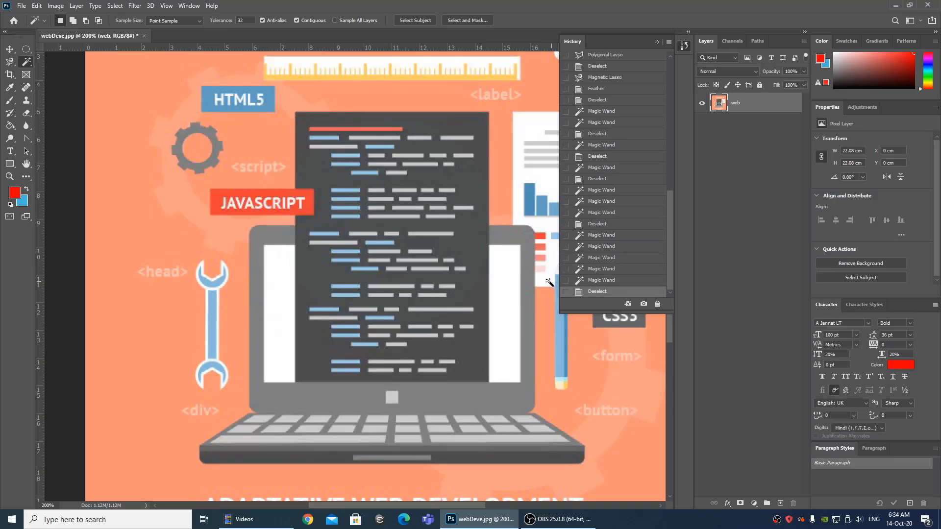
{"action": "left_click", "coordinate": [657, 42]}
Step: Paint a Quick Selection with a 30-pixel brush over the orange background above and beside the laptop artwork
{"action": "key", "text": "ctrl+minus"}
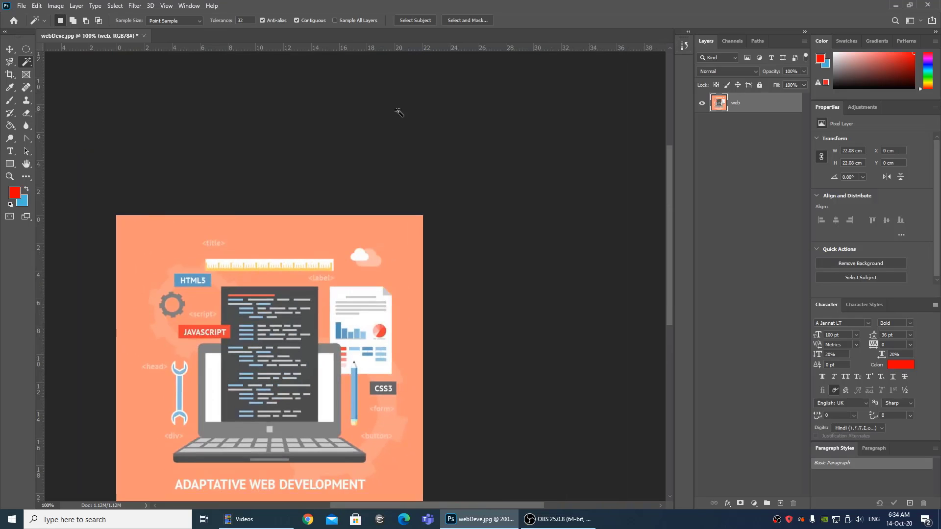
{"action": "left_click_drag", "start_coordinate": [308, 241], "coordinate": [408, 138]}
{"action": "key", "text": "ctrl+r"}
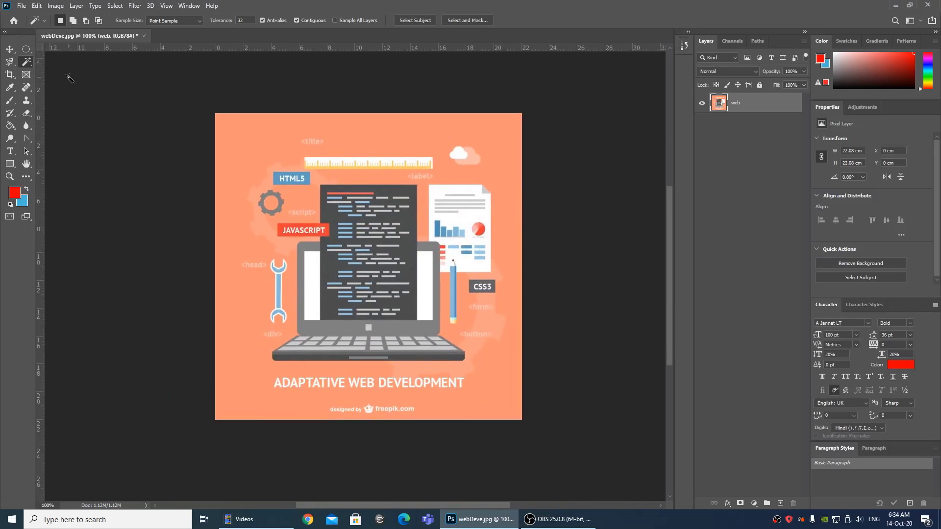
{"action": "right_click", "coordinate": [27, 61]}
{"action": "left_click", "coordinate": [69, 72]}
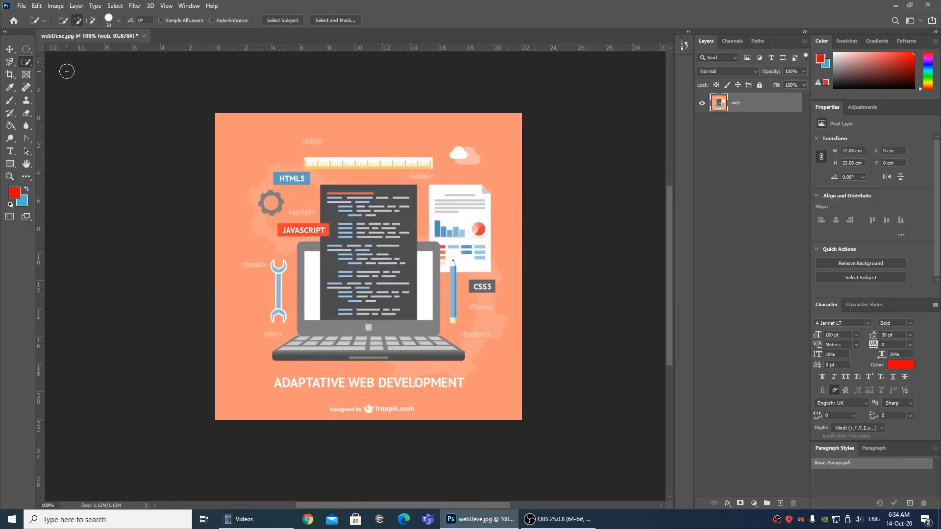
{"action": "left_click", "coordinate": [249, 136]}
{"action": "mouse_move", "coordinate": [252, 137]}
{"action": "left_mouse_down"}
{"action": "mouse_move", "coordinate": [283, 127]}
{"action": "mouse_move", "coordinate": [508, 131]}
{"action": "mouse_move", "coordinate": [433, 136]}
{"action": "mouse_move", "coordinate": [490, 158]}
{"action": "mouse_move", "coordinate": [494, 169]}
{"action": "left_mouse_up"}
{"action": "mouse_move", "coordinate": [509, 242]}
{"action": "left_mouse_down"}
{"action": "mouse_move", "coordinate": [505, 322]}
{"action": "mouse_move", "coordinate": [508, 305]}
{"action": "mouse_move", "coordinate": [494, 291]}
{"action": "mouse_move", "coordinate": [506, 310]}
{"action": "mouse_move", "coordinate": [501, 360]}
{"action": "mouse_move", "coordinate": [508, 324]}
{"action": "left_mouse_up"}
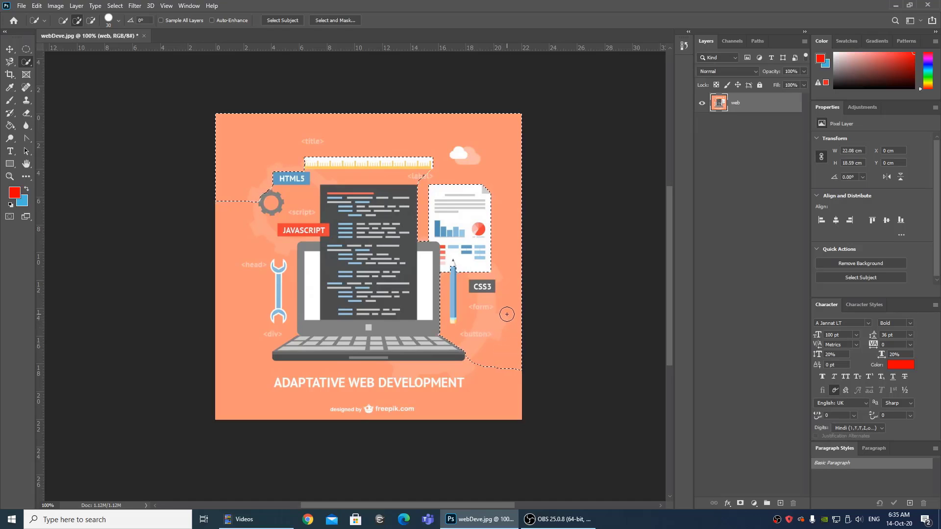
Step: Try clearing the selected orange background, undo the deletion, and deselect
{"action": "key", "text": "Delete"}
{"action": "key", "text": "ctrl+z"}
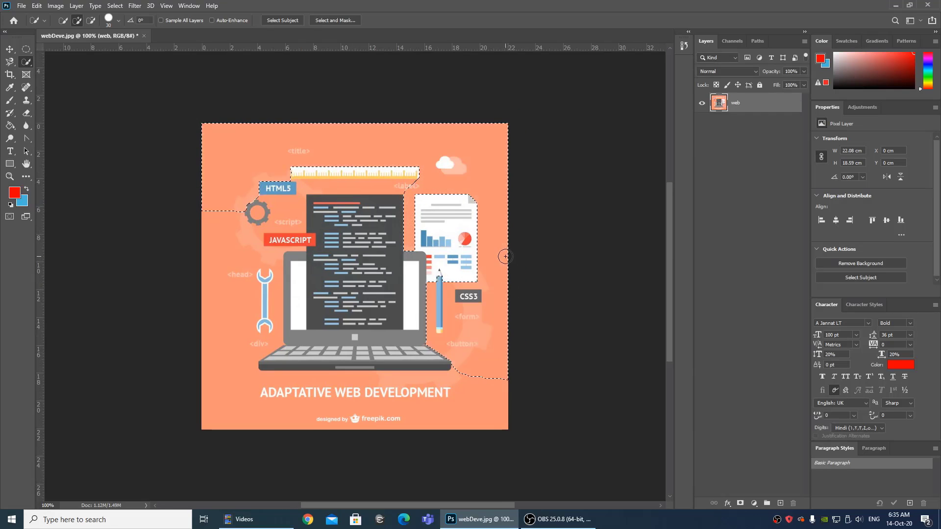
{"action": "key", "text": "ctrl+d"}
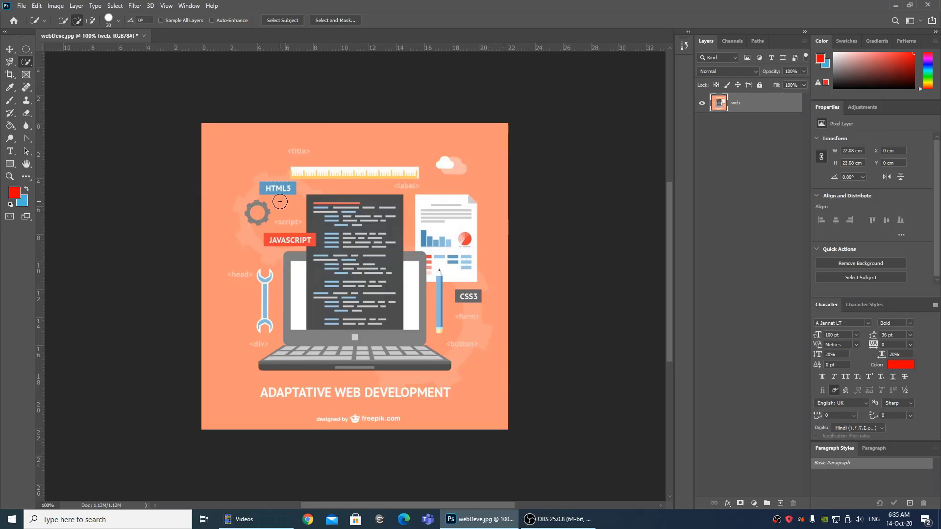
Step: Reduce the Quick Selection brush to 15 pixels and select the orange background around the left of the HTML5 label and gear
{"action": "key", "text": "bracketleft"}
{"action": "key", "text": "bracketleft"}
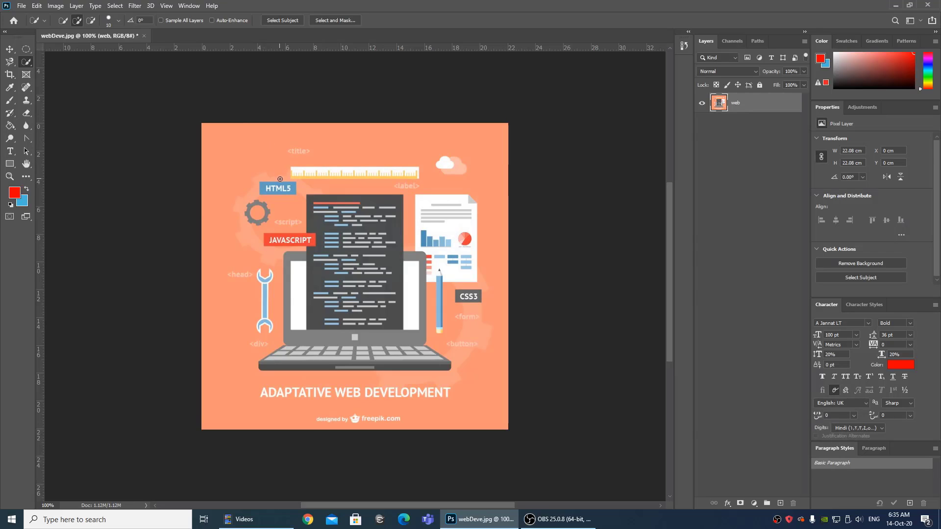
{"action": "scroll", "coordinate": [253, 173], "scroll_direction": "up", "scroll_amount": 1}
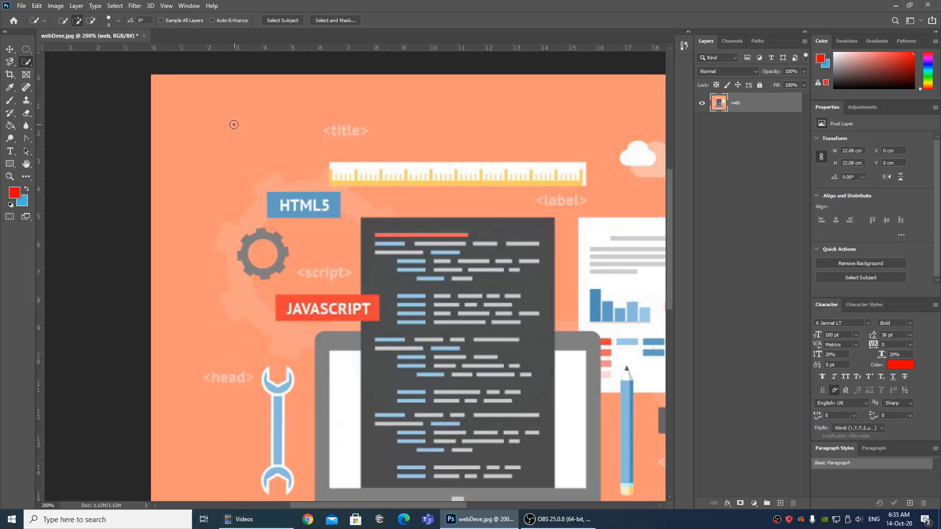
{"action": "key", "text": "bracketright"}
{"action": "key", "text": "bracketright"}
{"action": "key", "text": "bracketright"}
{"action": "key", "text": "bracketright"}
{"action": "key", "text": "bracketright"}
{"action": "key", "text": "bracketright"}
{"action": "key", "text": "bracketleft"}
{"action": "key", "text": "bracketleft"}
{"action": "key", "text": "bracketleft"}
{"action": "key", "text": "bracketleft"}
{"action": "key", "text": "bracketleft"}
{"action": "key", "text": "bracketleft"}
{"action": "mouse_move", "coordinate": [234, 124]}
{"action": "left_mouse_down"}
{"action": "mouse_move", "coordinate": [286, 114]}
{"action": "mouse_move", "coordinate": [305, 93]}
{"action": "mouse_move", "coordinate": [256, 138]}
{"action": "mouse_move", "coordinate": [193, 271]}
{"action": "mouse_move", "coordinate": [186, 306]}
{"action": "mouse_move", "coordinate": [209, 348]}
{"action": "left_mouse_up"}
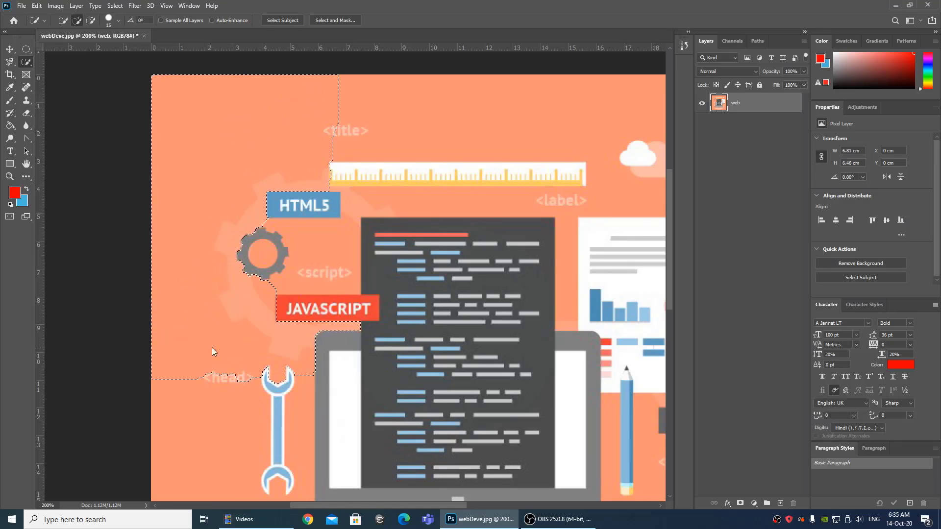
Step: Switch to the Magic Wand tool and deselect the background area
{"action": "right_click", "coordinate": [28, 61]}
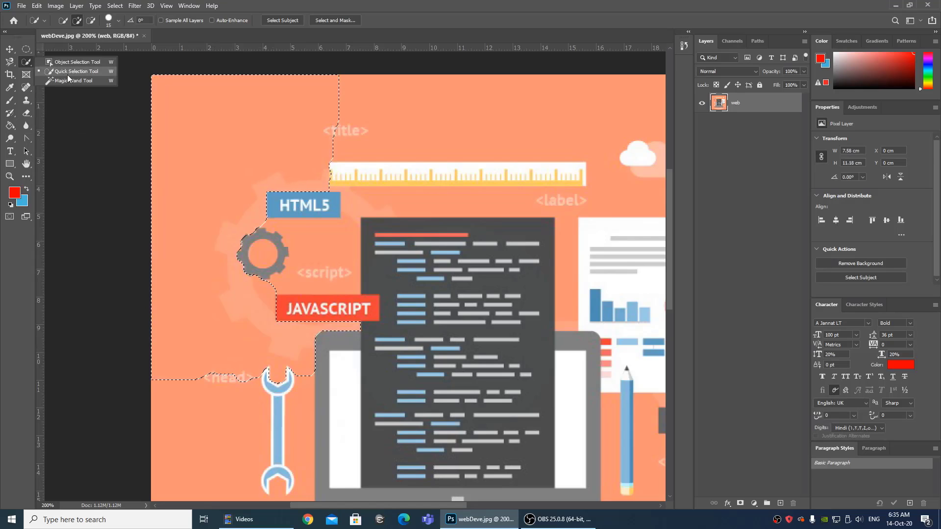
{"action": "left_click", "coordinate": [75, 81]}
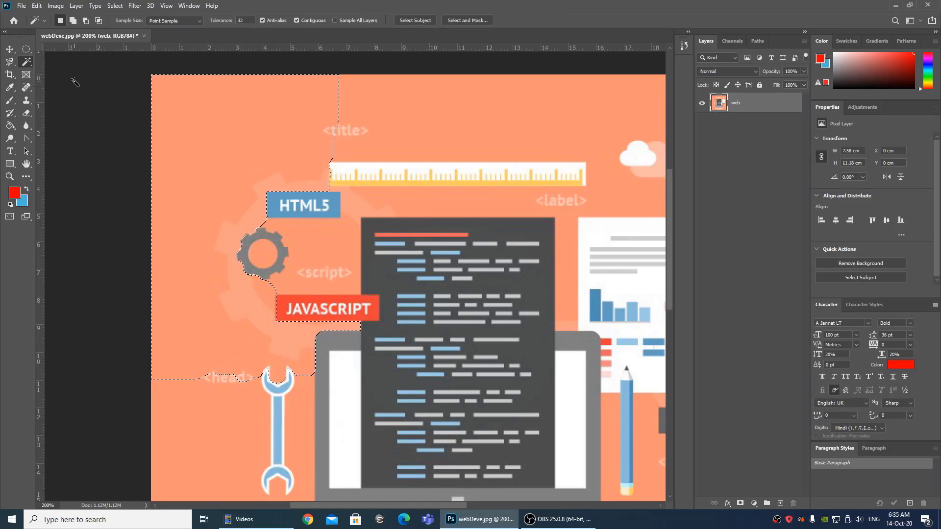
{"action": "key", "text": "ctrl+d"}
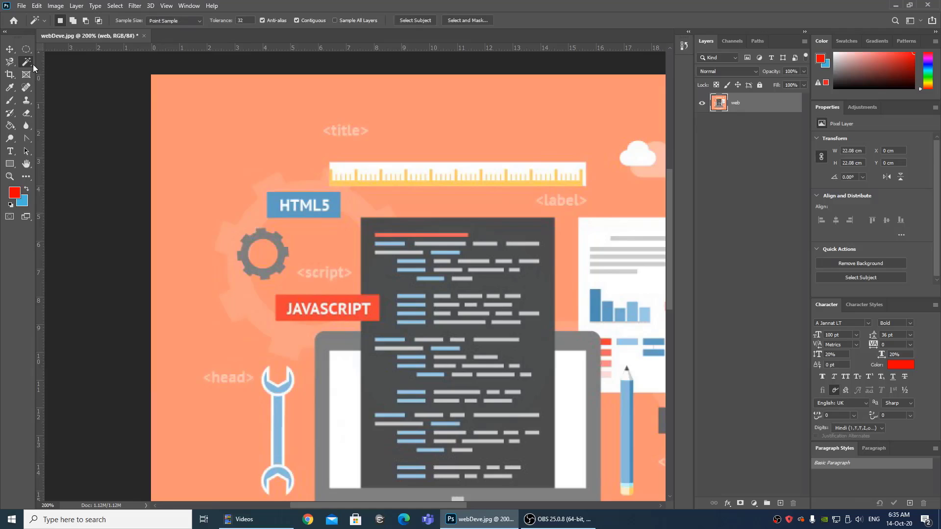
Step: Select the blue wrench with the Object Selection tool, using a rectangle about 1.59 by 5.22 cm around it
{"action": "right_click", "coordinate": [31, 64]}
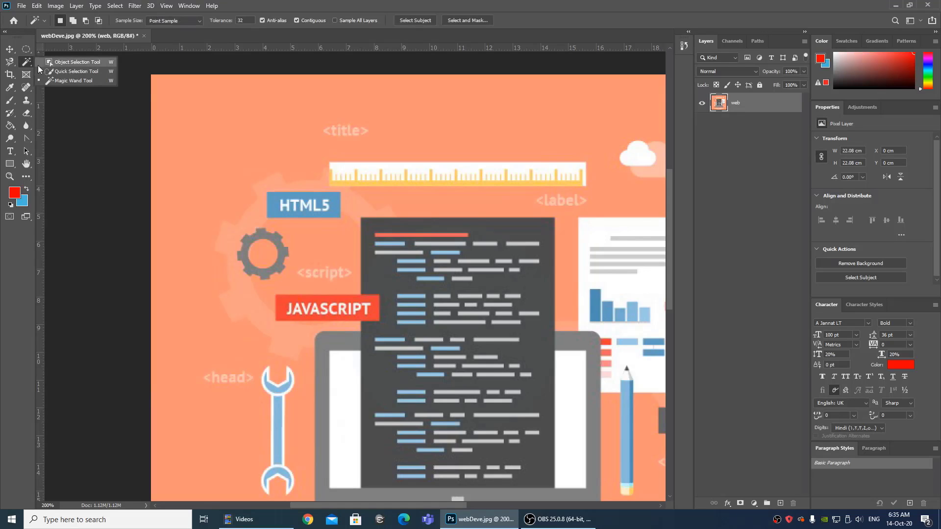
{"action": "left_click", "coordinate": [74, 62]}
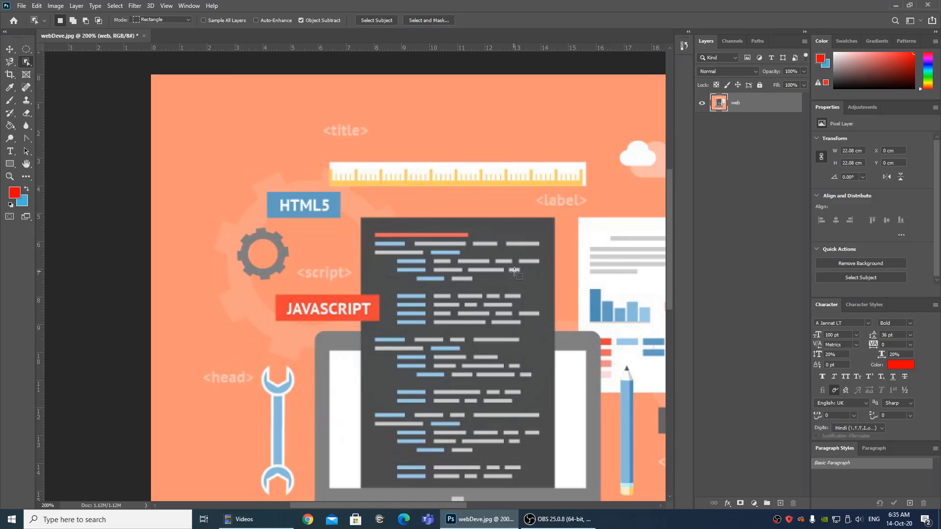
{"action": "left_click_drag", "start_coordinate": [517, 267], "coordinate": [339, 160]}
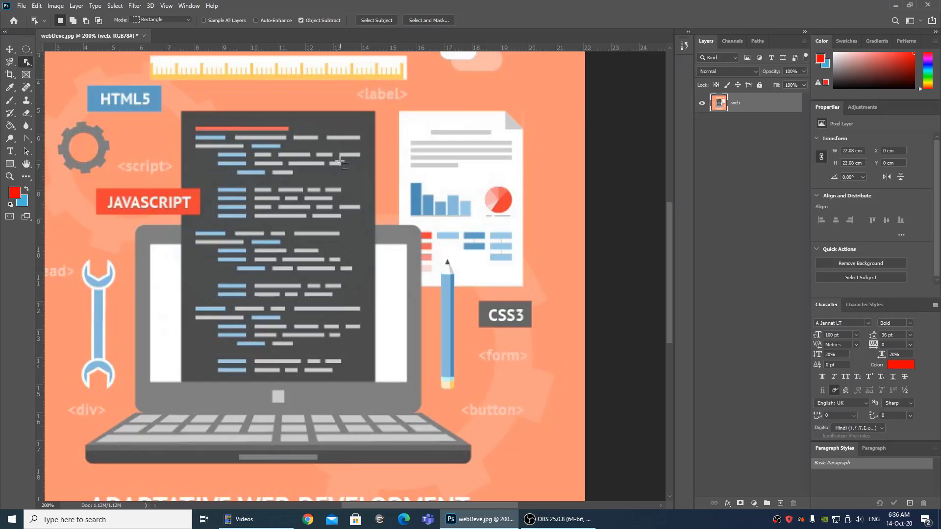
{"action": "left_click_drag", "start_coordinate": [205, 293], "coordinate": [404, 173]}
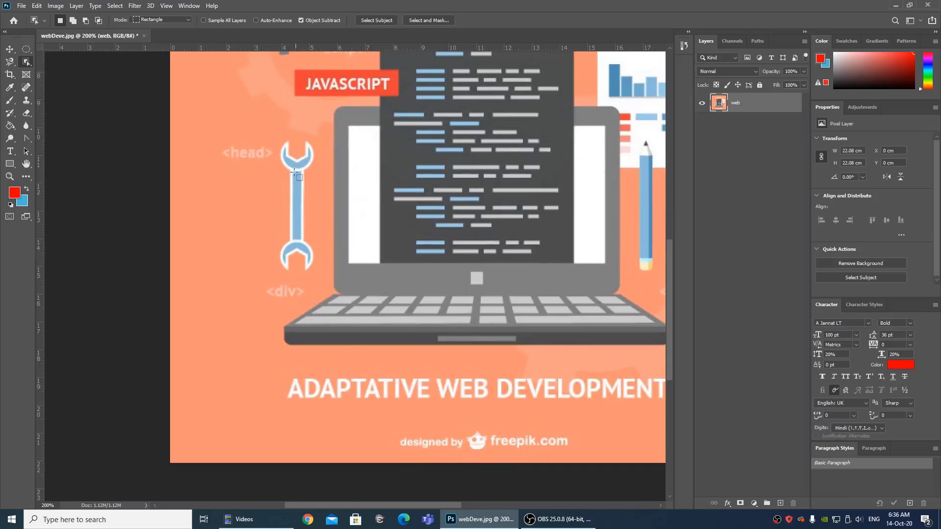
{"action": "left_click_drag", "start_coordinate": [275, 133], "coordinate": [319, 278]}
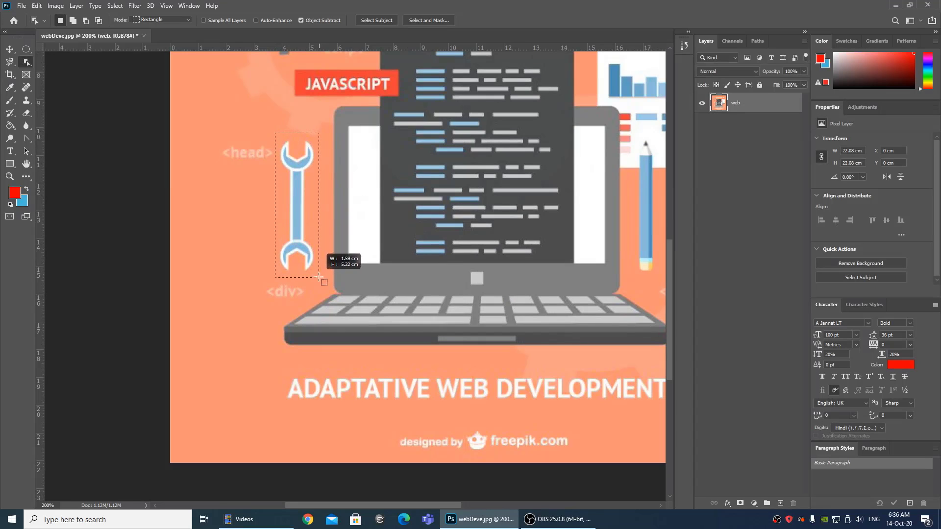
{"action": "left_click_drag", "start_coordinate": [317, 278], "coordinate": [316, 277]}
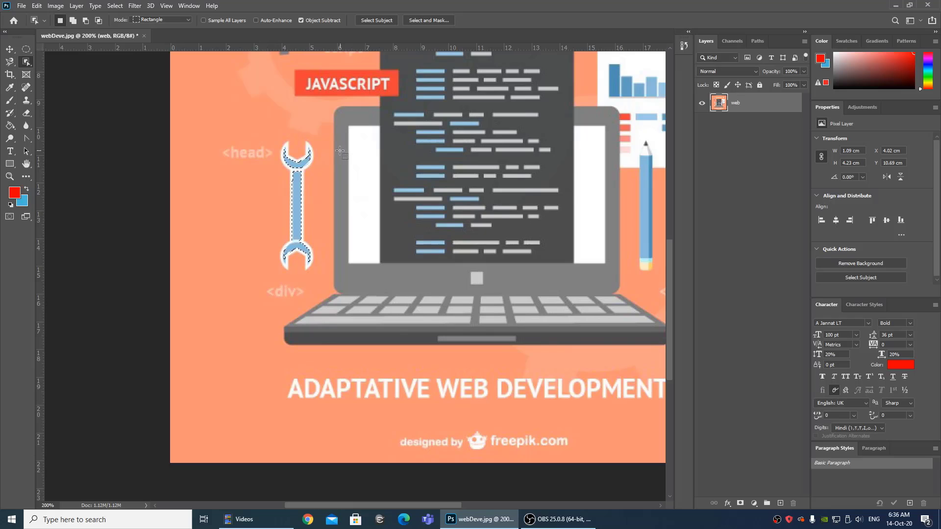
Step: Select the JAVASCRIPT label with the Object Selection tool, and replace that selection with the gray gear
{"action": "scroll", "coordinate": [310, 210], "scroll_direction": "up", "scroll_amount": 3}
{"action": "left_click_drag", "start_coordinate": [253, 170], "coordinate": [381, 209]}
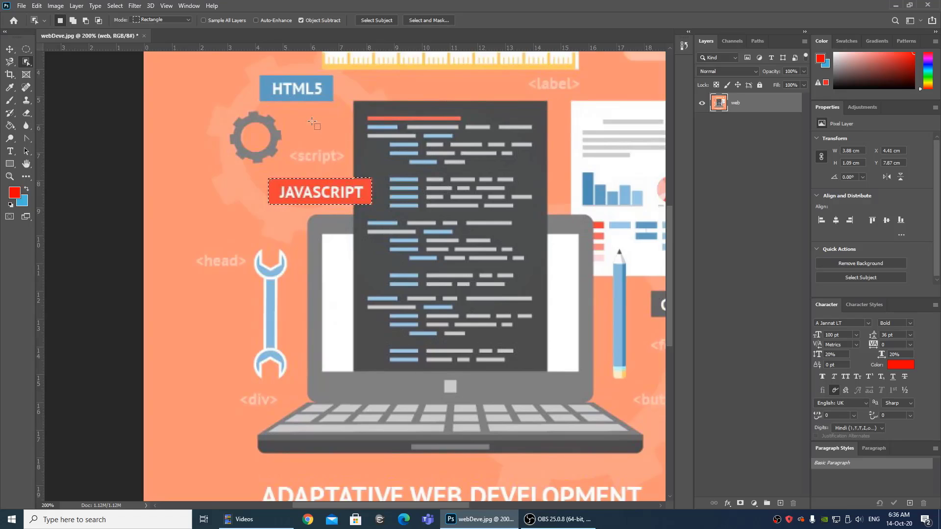
{"action": "left_click_drag", "start_coordinate": [289, 103], "coordinate": [224, 168]}
Step: Place designer.jpg from the _CAS_promoVideo folder into the document, centered over the web artwork
{"action": "key", "text": "alt+Tab"}
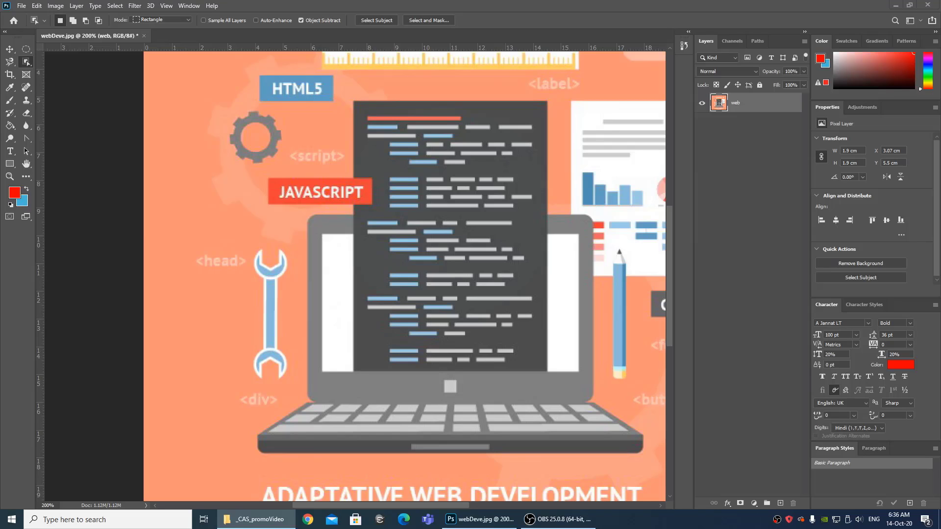
{"action": "left_click_drag", "start_coordinate": [940, 305], "coordinate": [603, 306]}
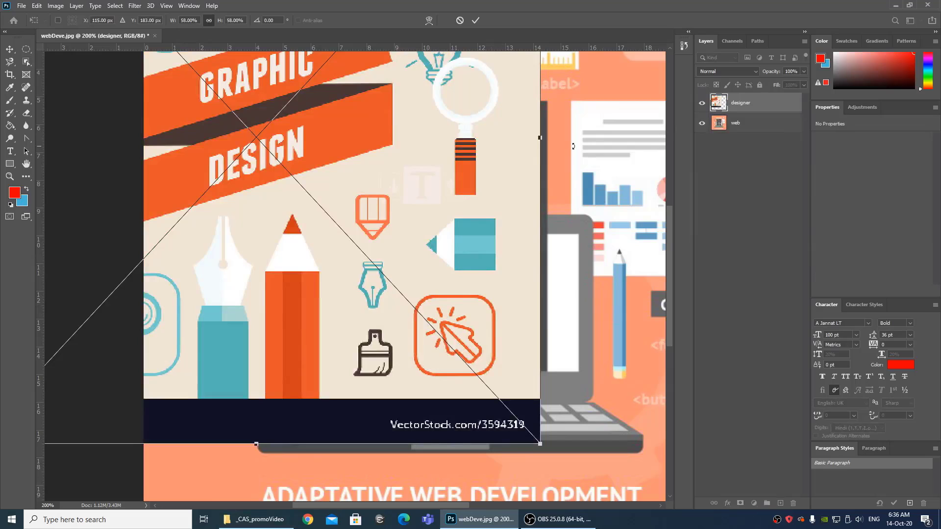
{"action": "right_click", "coordinate": [573, 146]}
{"action": "left_click", "coordinate": [577, 141]}
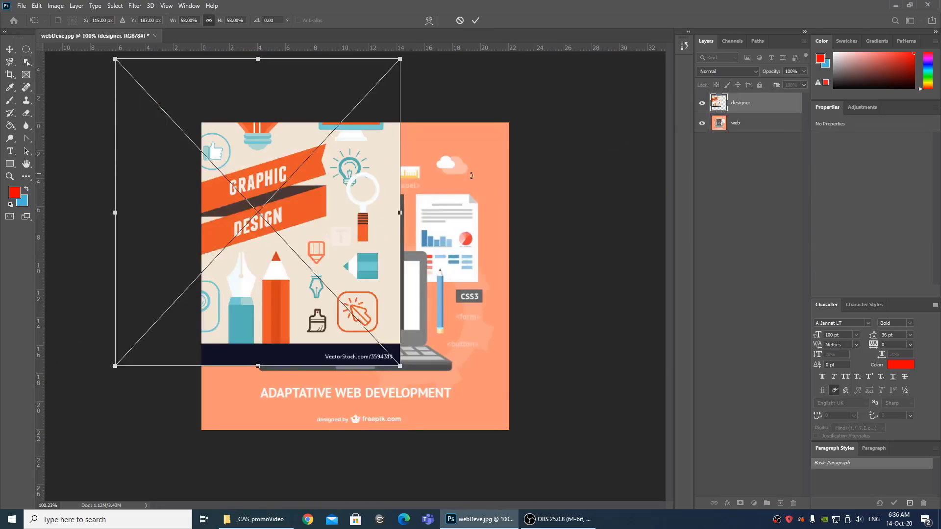
{"action": "left_click_drag", "start_coordinate": [318, 184], "coordinate": [413, 251]}
{"action": "key", "text": "Return"}
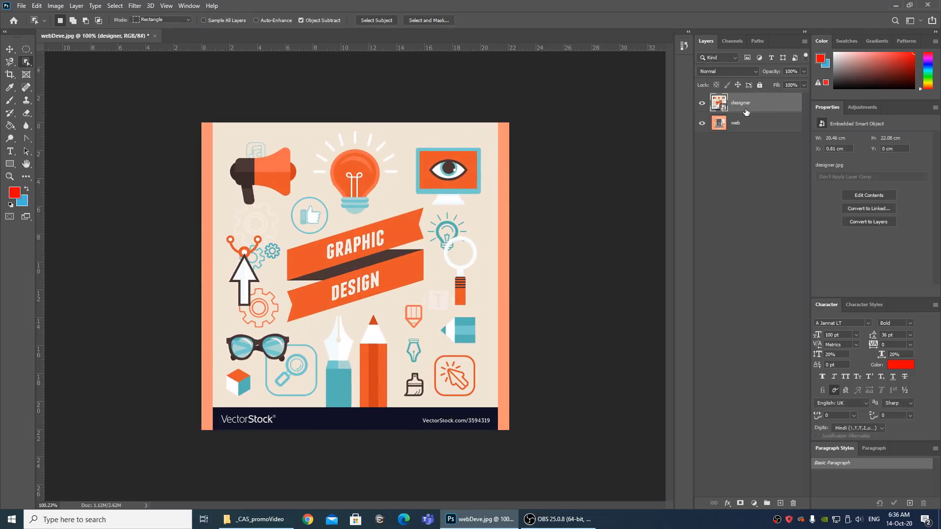
Step: Rasterize the designer layer
{"action": "right_click", "coordinate": [746, 112]}
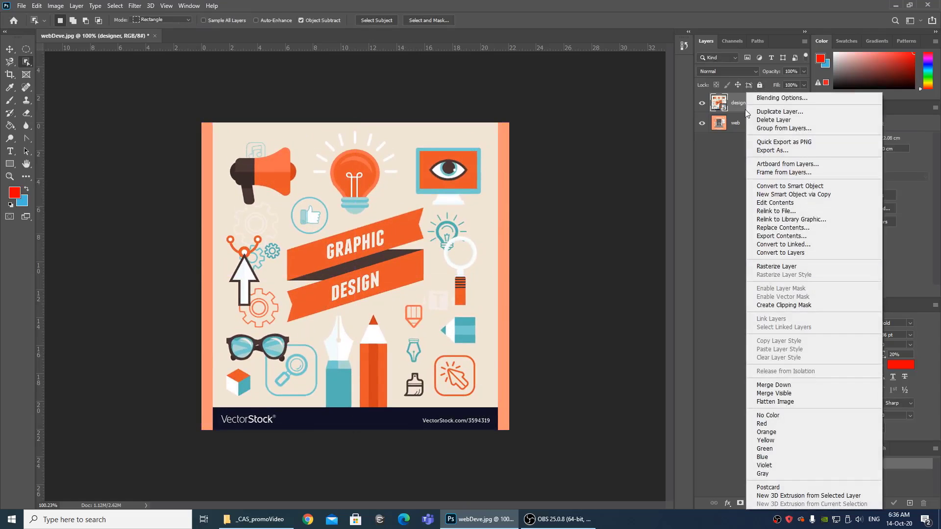
{"action": "left_click", "coordinate": [786, 268]}
{"action": "scroll", "coordinate": [355, 191], "scroll_direction": "up", "scroll_amount": 2}
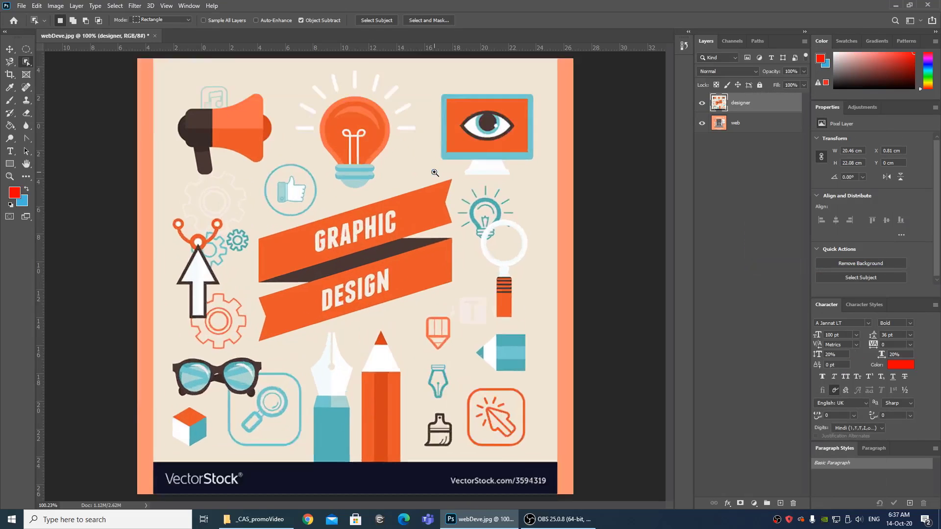
Step: Select the eye on the monitor with the Object Selection tool, delete it from the designer layer, and clear the selection
{"action": "left_click_drag", "start_coordinate": [578, 162], "coordinate": [493, 194]}
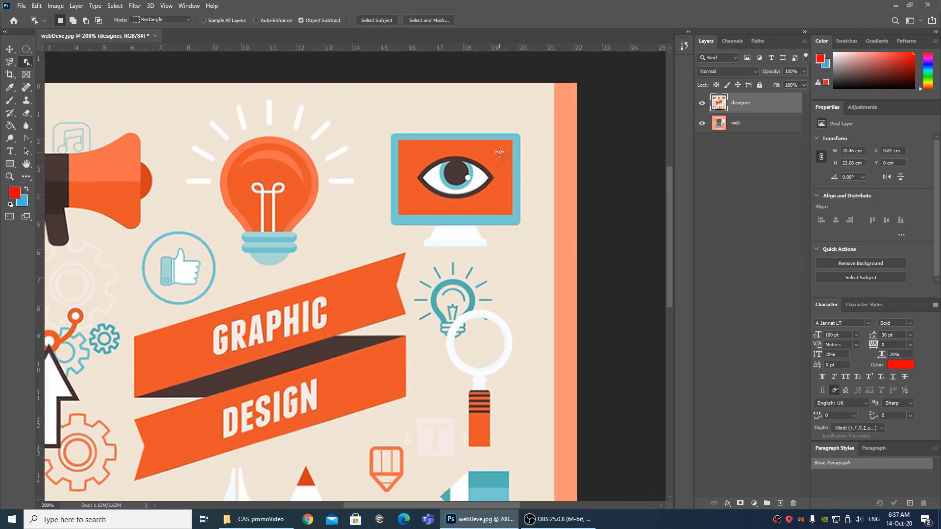
{"action": "left_click_drag", "start_coordinate": [500, 151], "coordinate": [413, 208]}
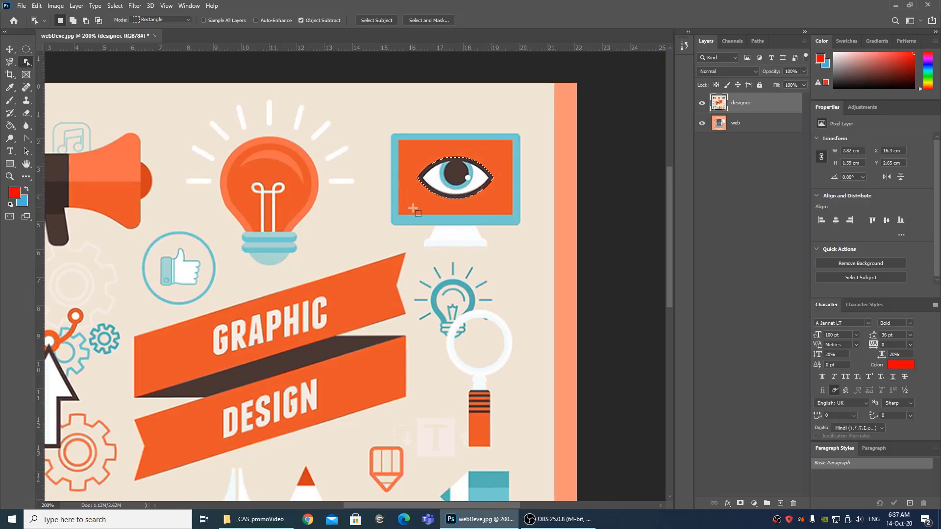
{"action": "key", "text": "Delete"}
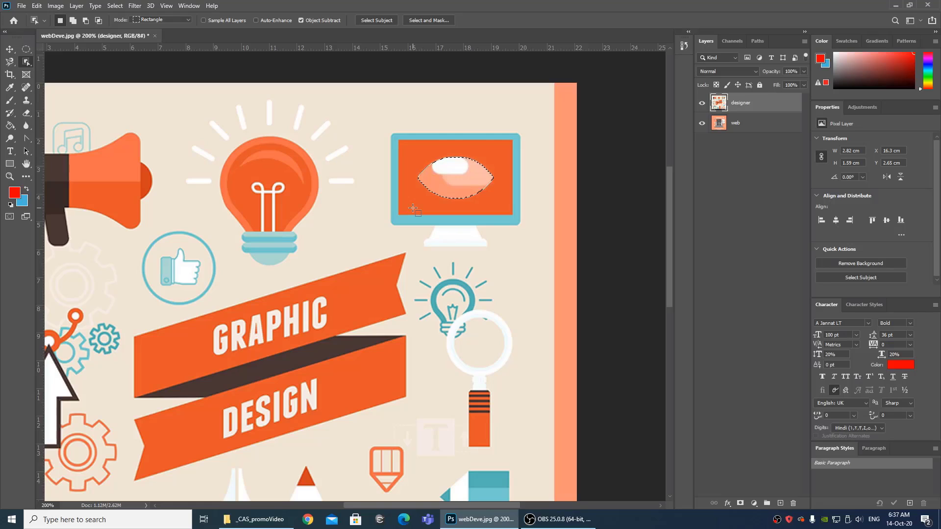
{"action": "key", "text": "ctrl+d"}
Step: Sample the monitor screen's orange and paint over the hole left by the eye with a 45 px brush
{"action": "key", "text": "i"}
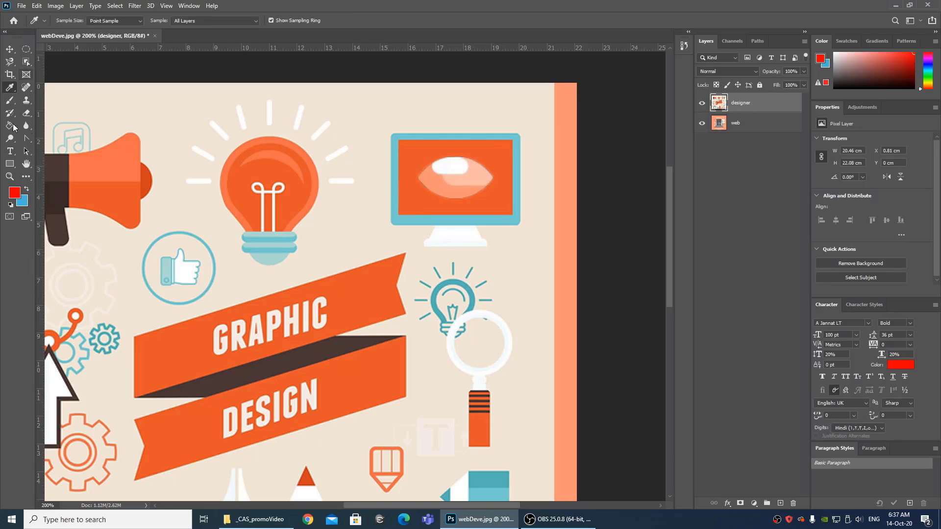
{"action": "left_click", "coordinate": [508, 148]}
{"action": "key", "text": "b"}
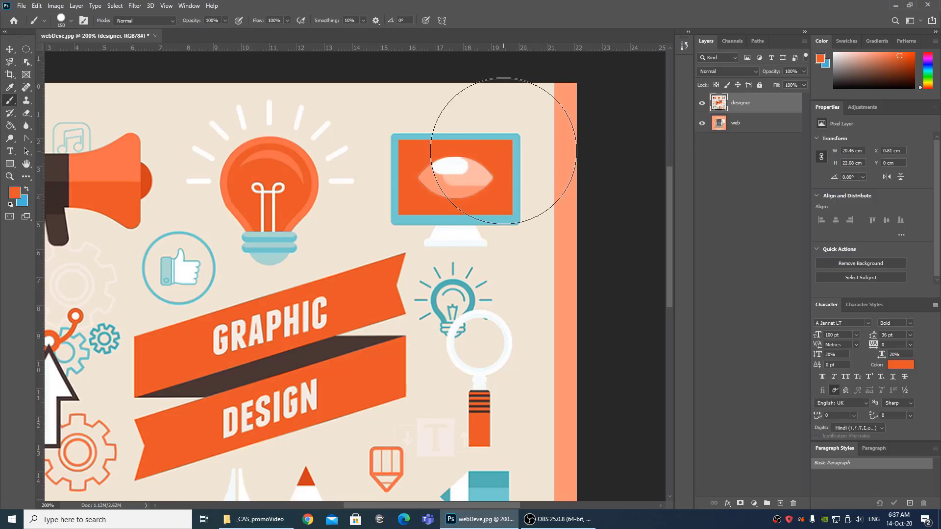
{"action": "key", "text": "bracketleft"}
{"action": "key", "text": "bracketleft"}
{"action": "key", "text": "bracketleft"}
{"action": "key", "text": "bracketleft"}
{"action": "key", "text": "bracketleft"}
{"action": "key", "text": "bracketleft"}
{"action": "key", "text": "bracketleft"}
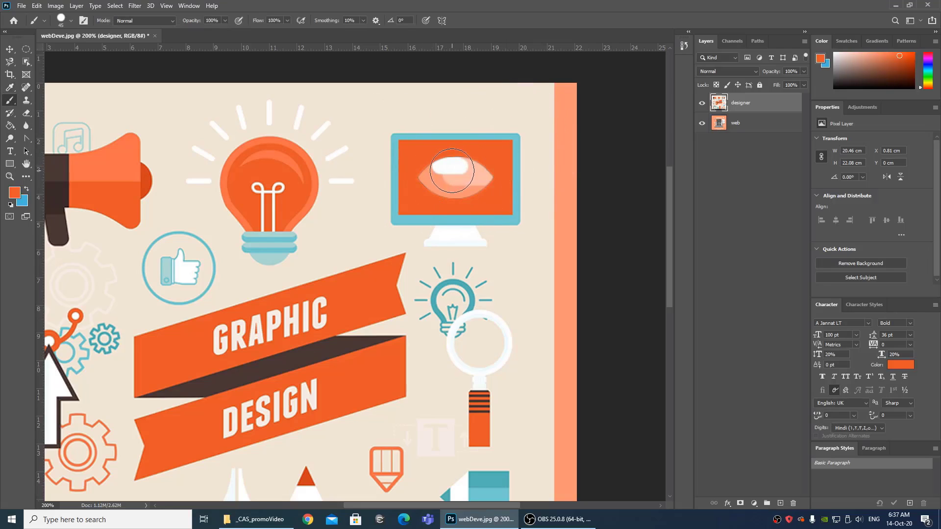
{"action": "mouse_move", "coordinate": [444, 169]}
{"action": "left_mouse_down"}
{"action": "mouse_move", "coordinate": [434, 183]}
{"action": "mouse_move", "coordinate": [474, 175]}
{"action": "mouse_move", "coordinate": [454, 180]}
{"action": "left_mouse_up"}
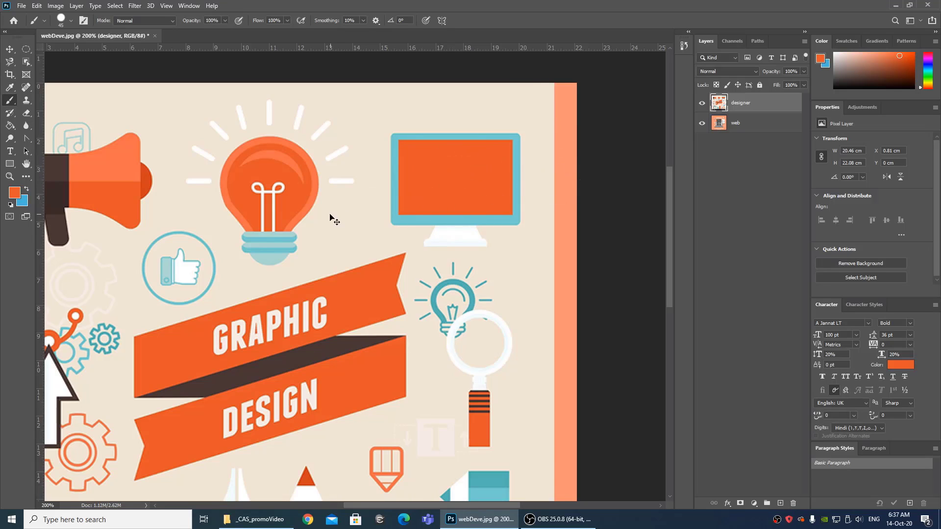
Step: Select the megaphone with the Object Selection tool, using a rectangle about 5.4 by 5 cm around it
{"action": "left_click", "coordinate": [374, 216], "text": "alt"}
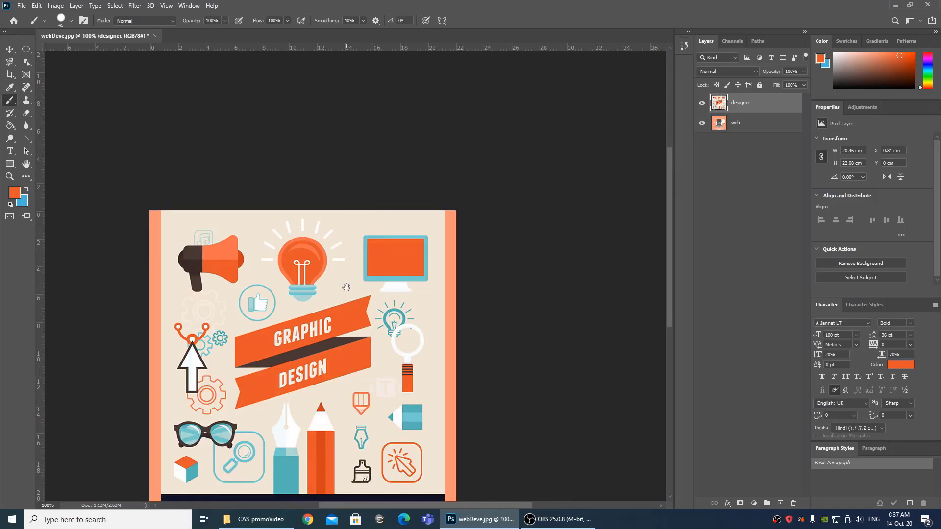
{"action": "left_click_drag", "start_coordinate": [348, 287], "coordinate": [427, 189]}
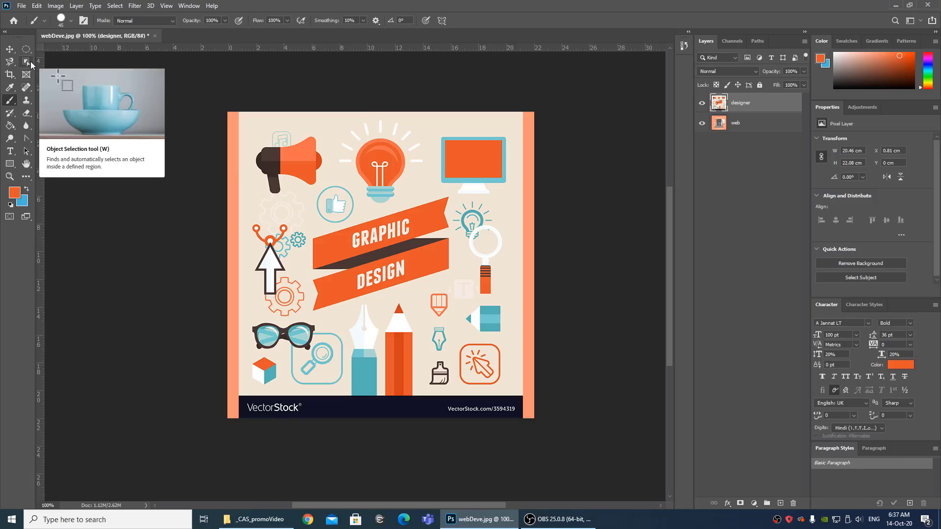
{"action": "left_click", "coordinate": [26, 62]}
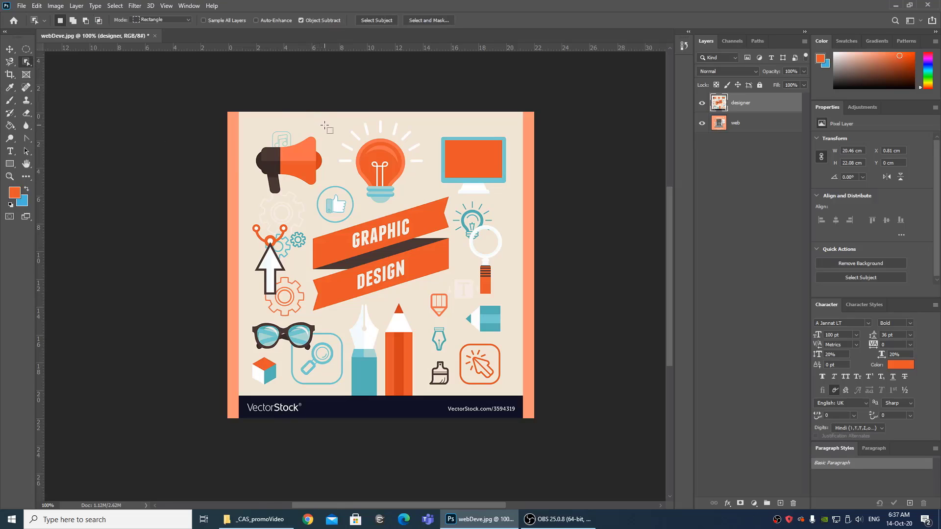
{"action": "key", "text": "shift+w"}
{"action": "key", "text": "shift+w"}
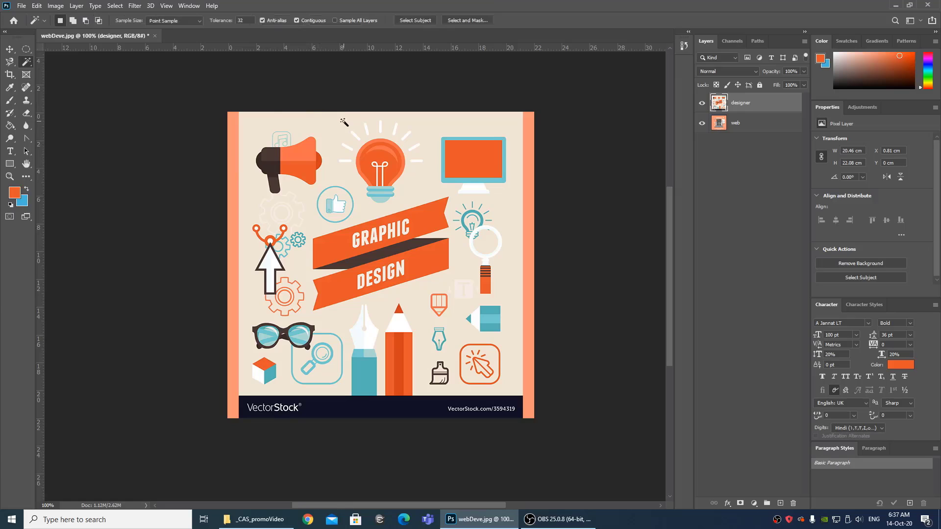
{"action": "key", "text": "shift+w"}
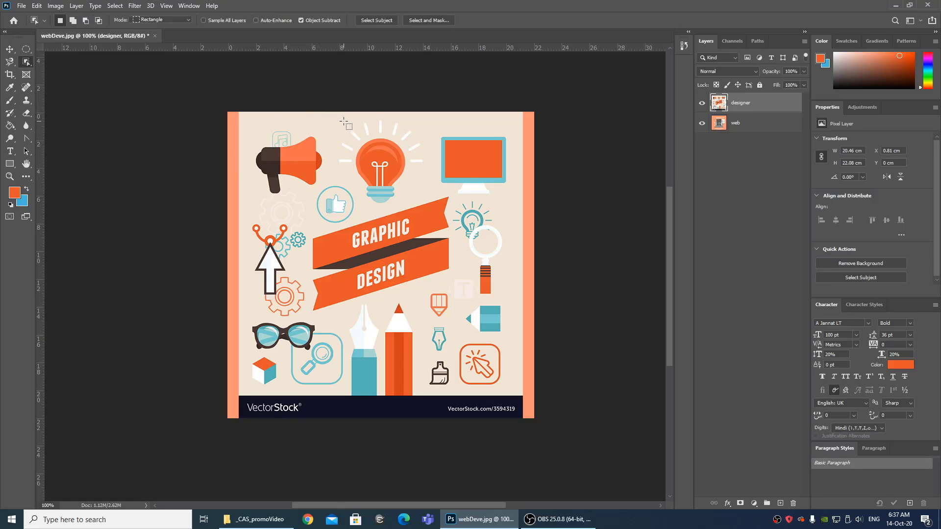
{"action": "left_click_drag", "start_coordinate": [250, 129], "coordinate": [328, 208]}
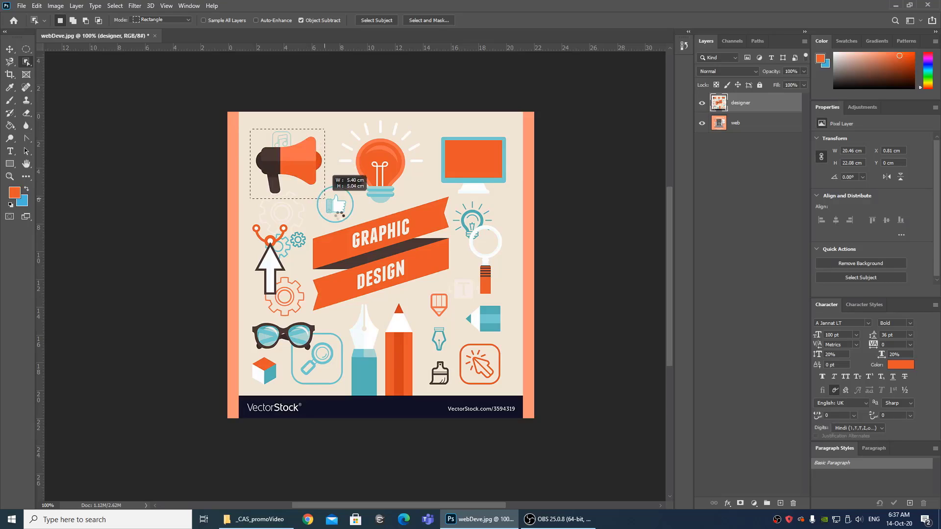